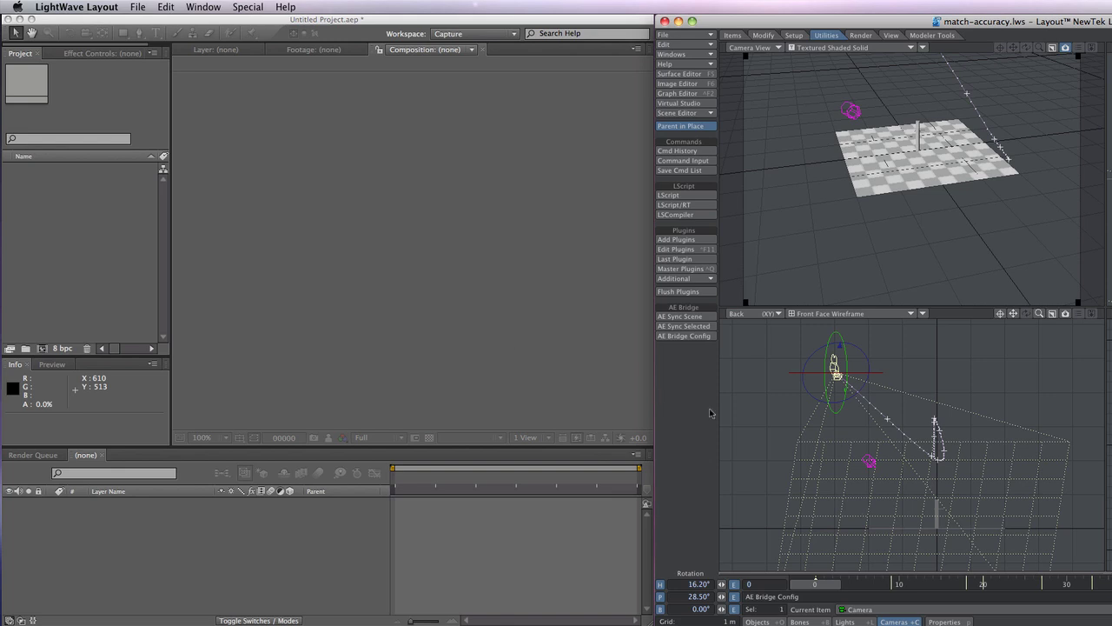
Preview the camera move up to frame 27, review the camera's rotation curves in the Graph Editor, and return to frame 0.
drag(834, 365, 945, 439)
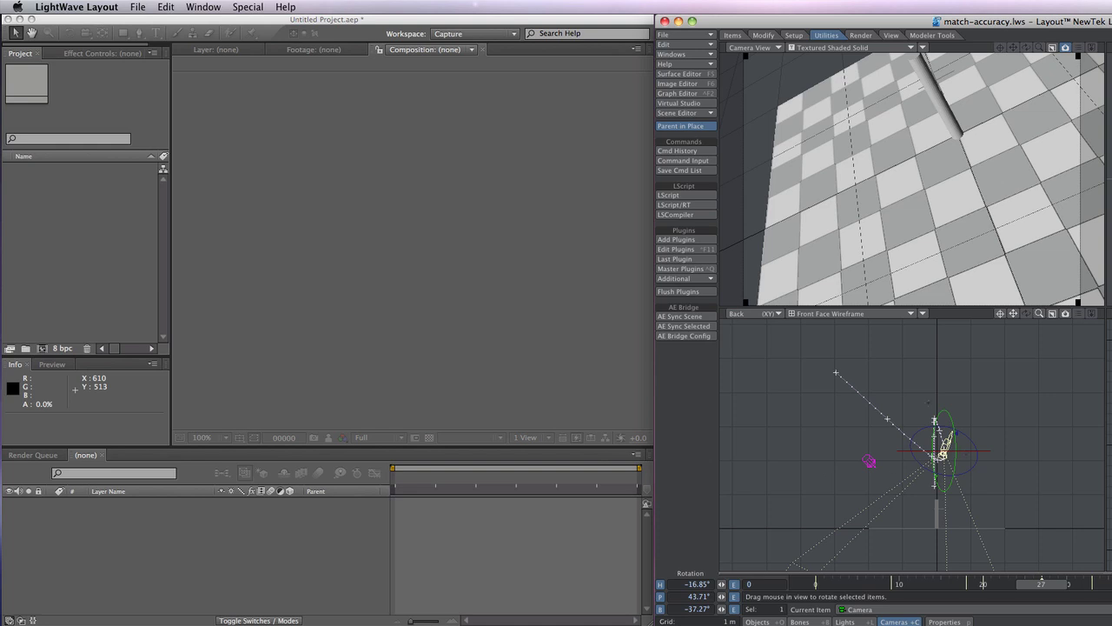
click(734, 597)
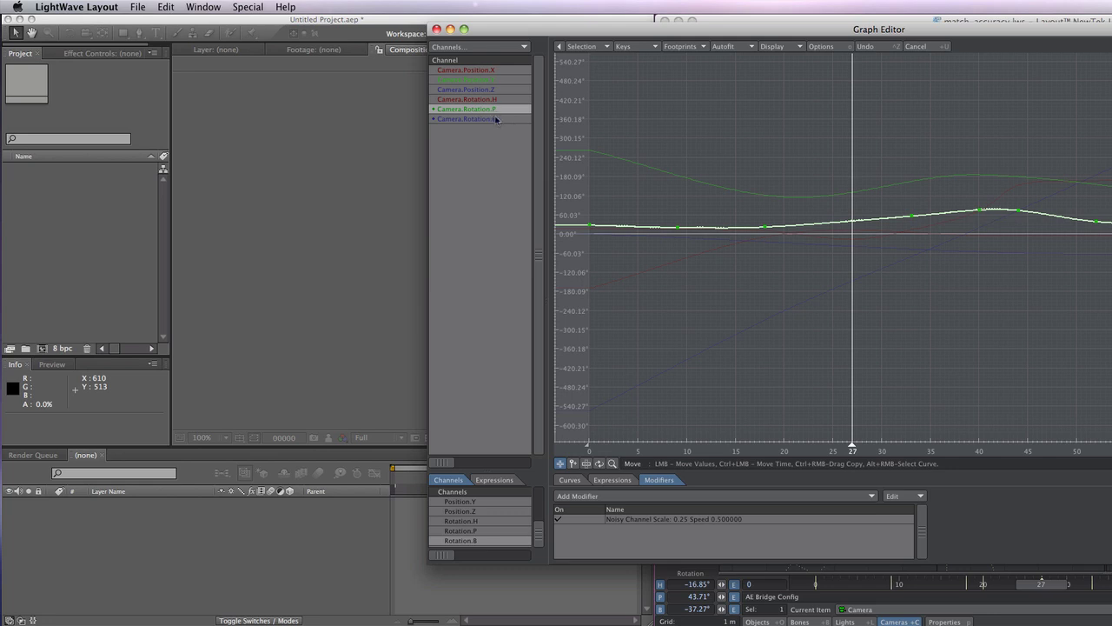
click(437, 30)
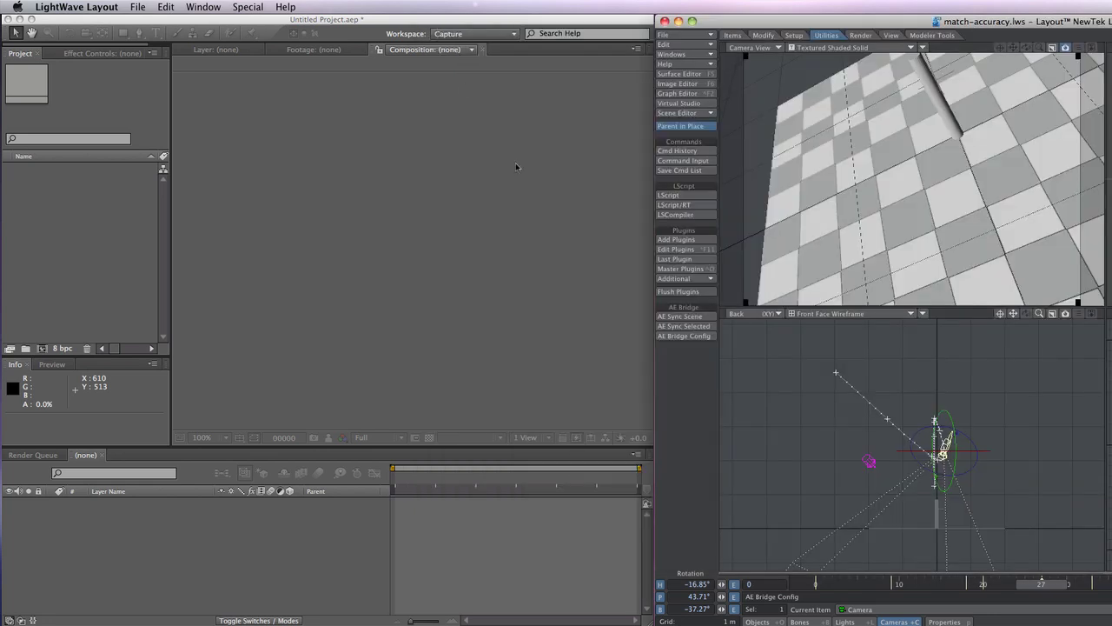
drag(873, 588, 817, 585)
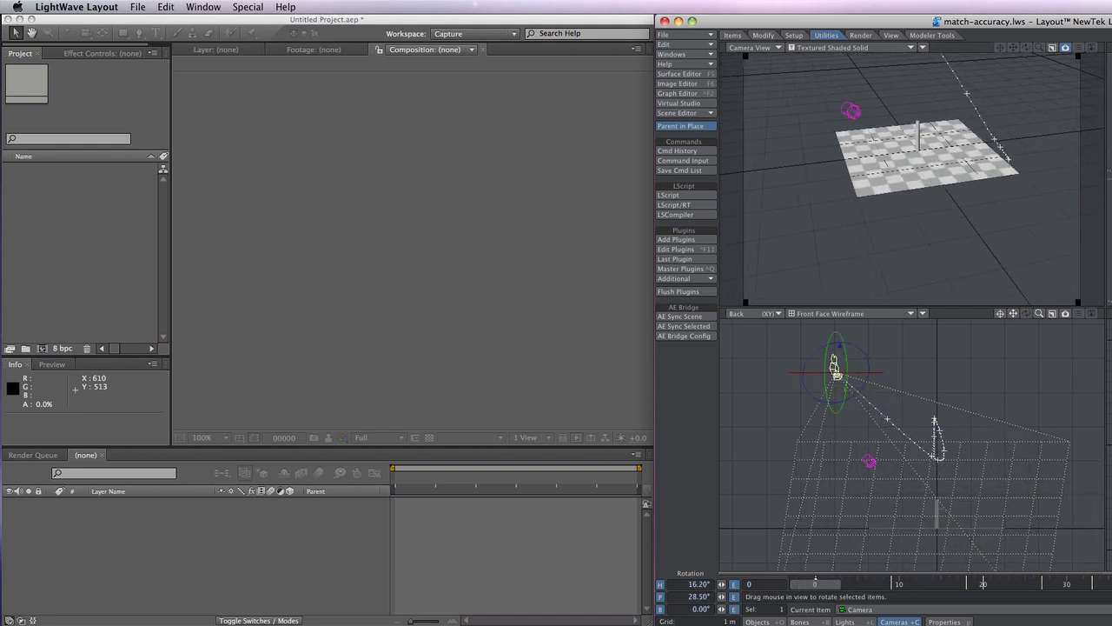
Select the "Stick to the stick!" null in LightWave and sync the whole scene to the After Effects project with AE Bridge.
key(shift+o)
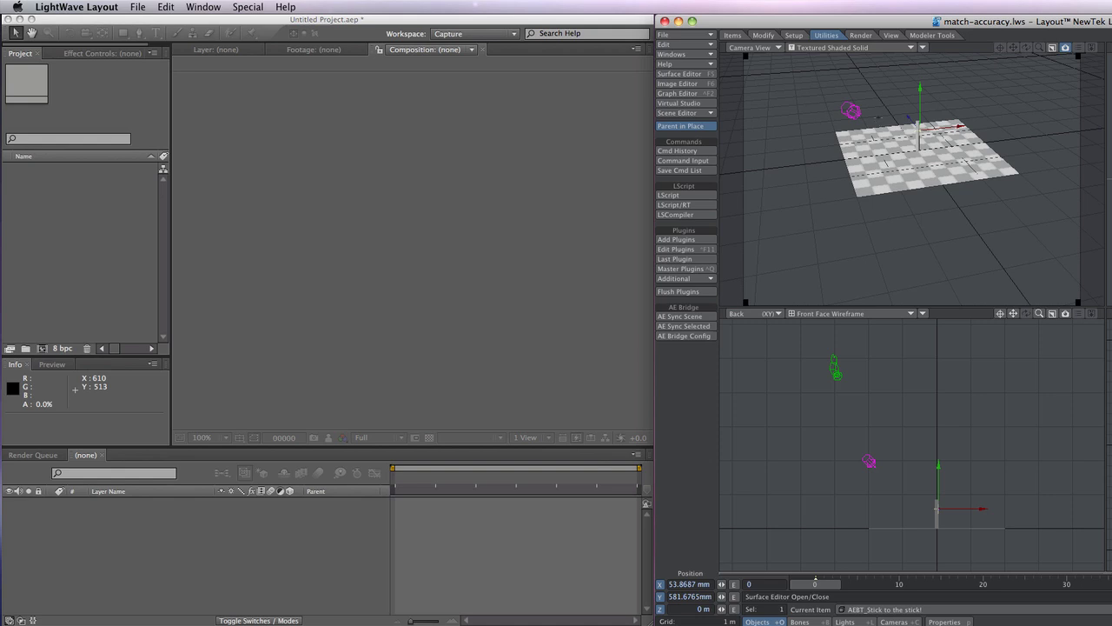
click(381, 18)
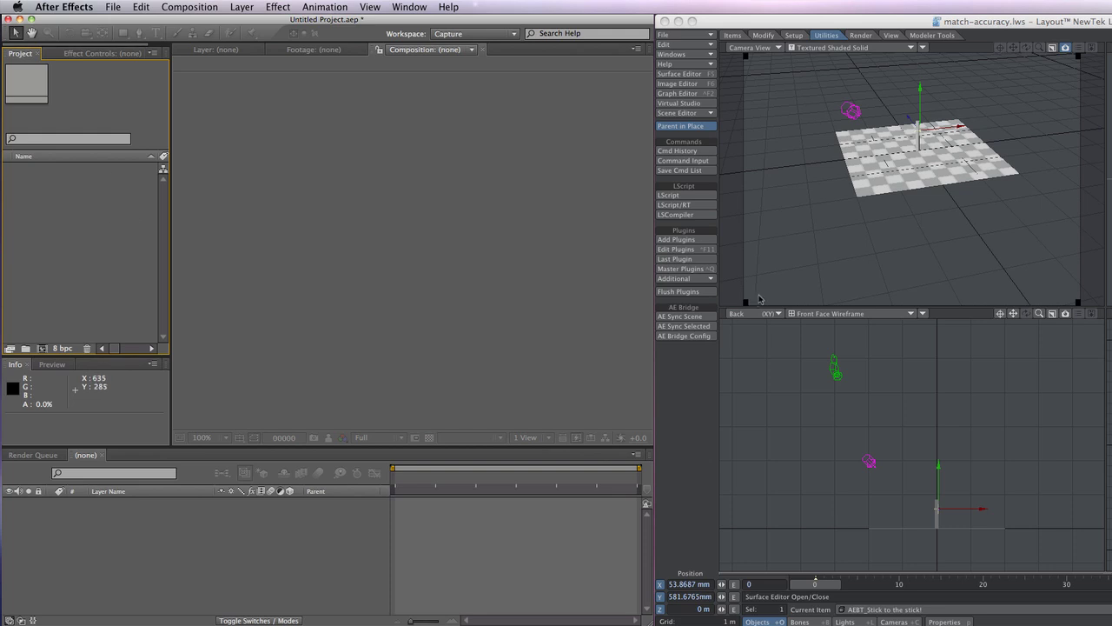
click(695, 318)
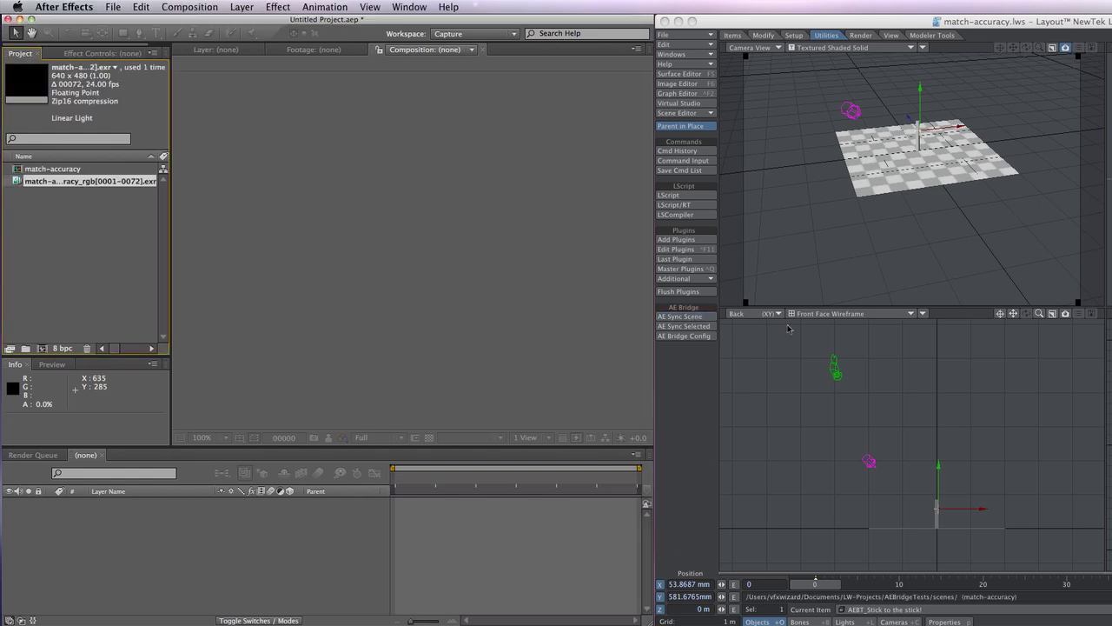
Open the match-accuracy composition in After Effects and show it in a single view.
double_click(64, 171)
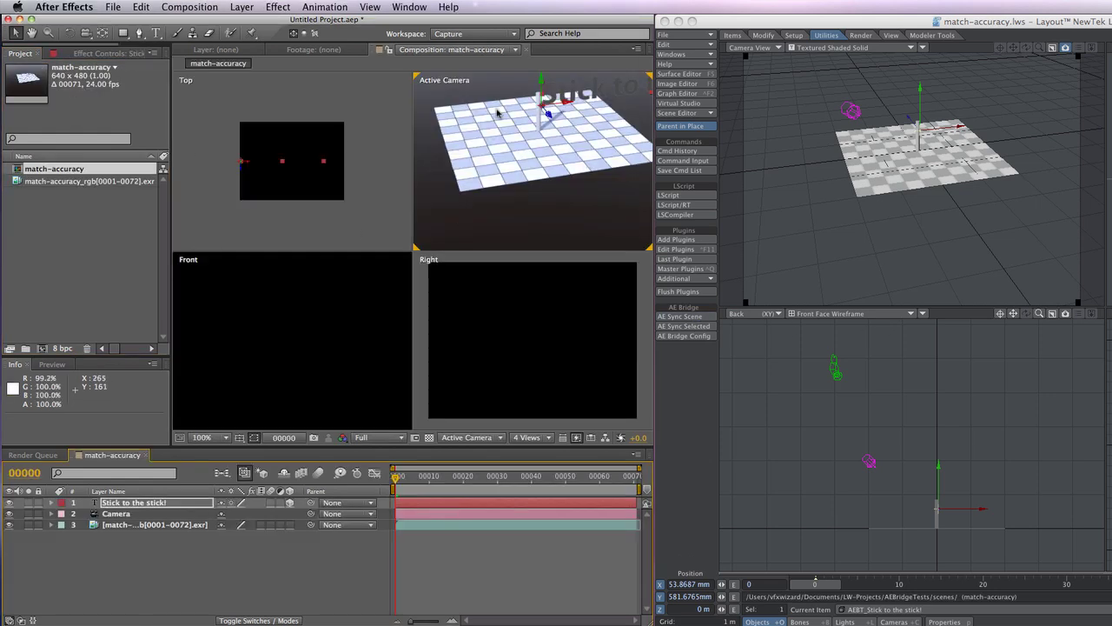
click(528, 437)
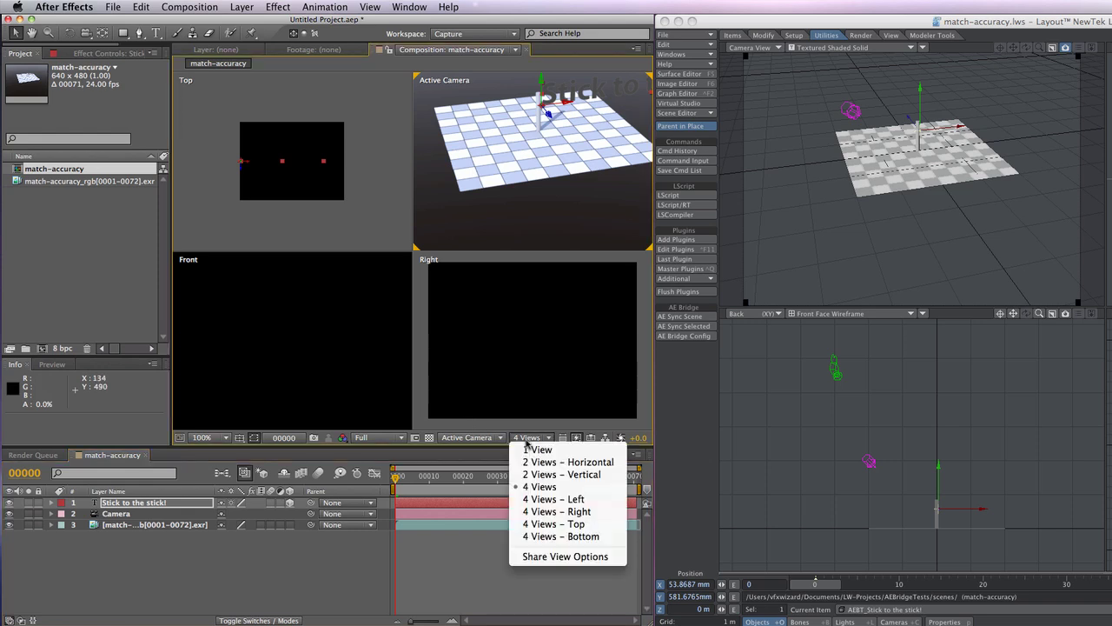
click(528, 449)
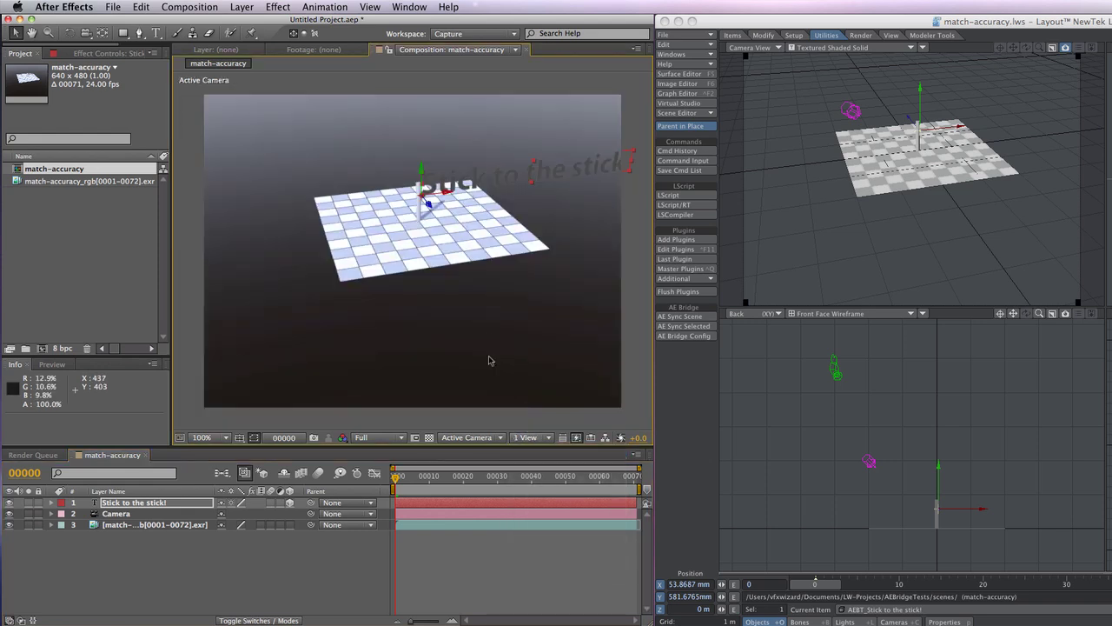
Scrub the composition to frame 61 to check how the text tracks the stick.
click(413, 479)
drag(415, 483, 460, 488)
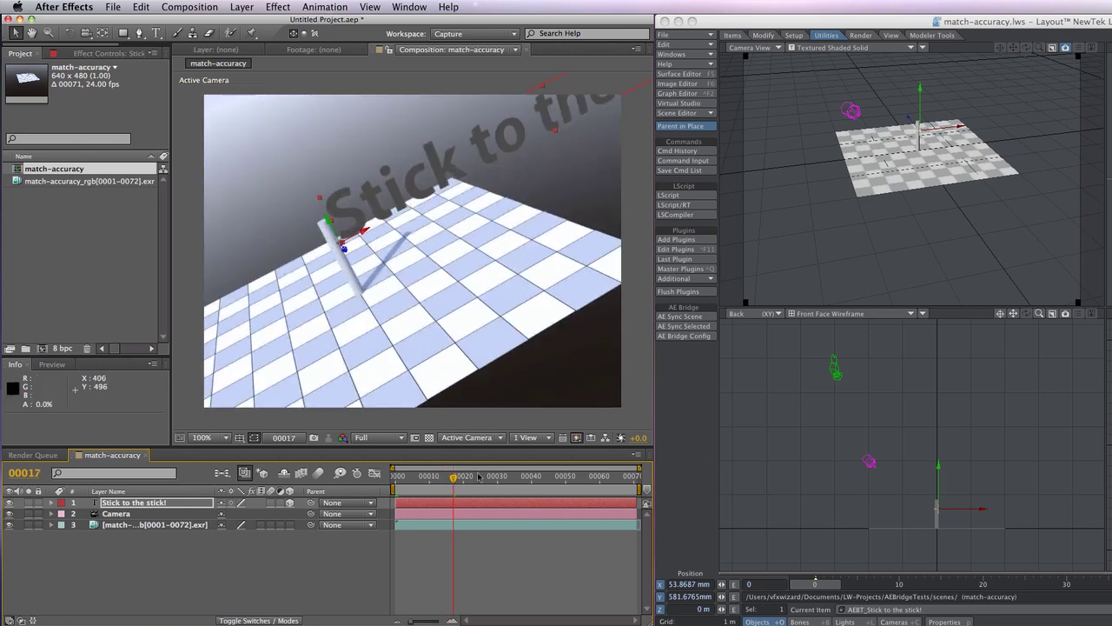
drag(477, 479, 603, 485)
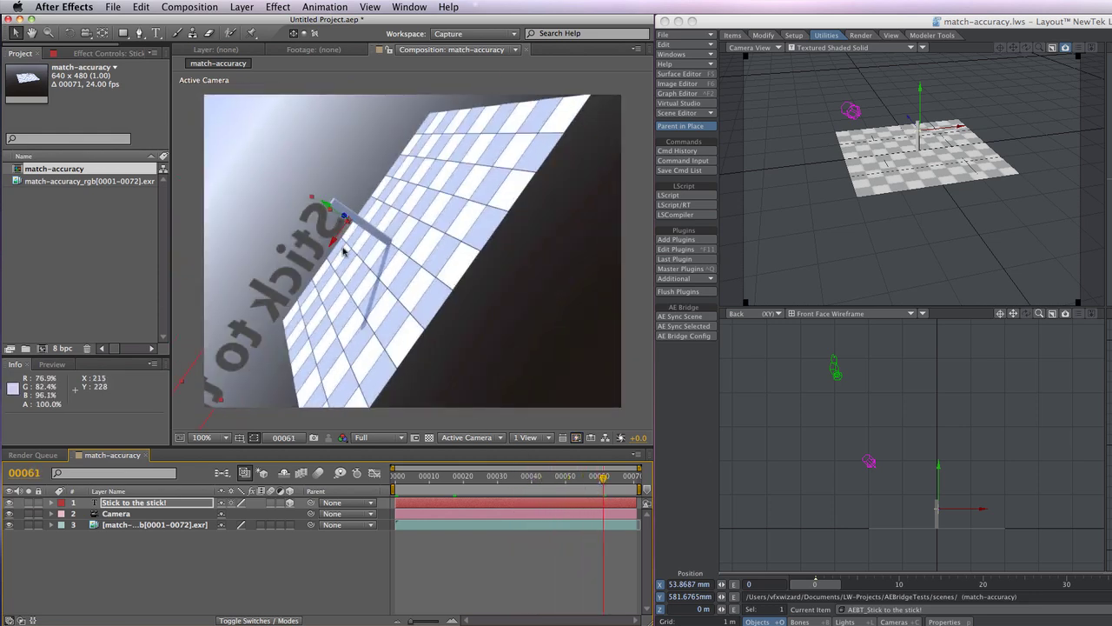
Examine the Camera layer's keyframed properties and the text layer's transform values, and collapse both layers.
click(172, 513)
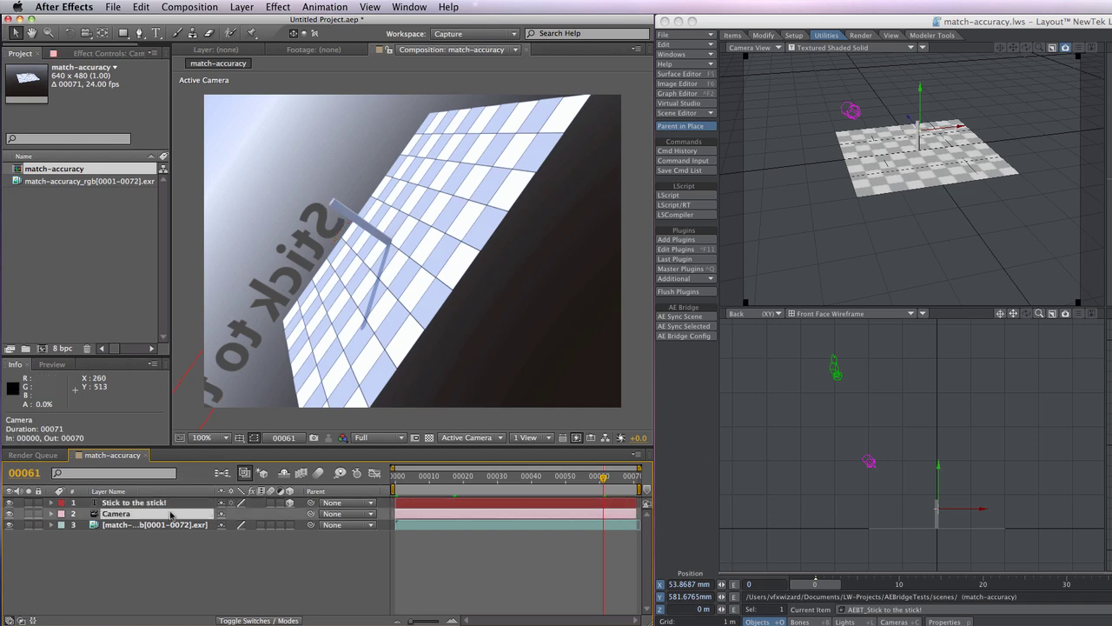
key(u)
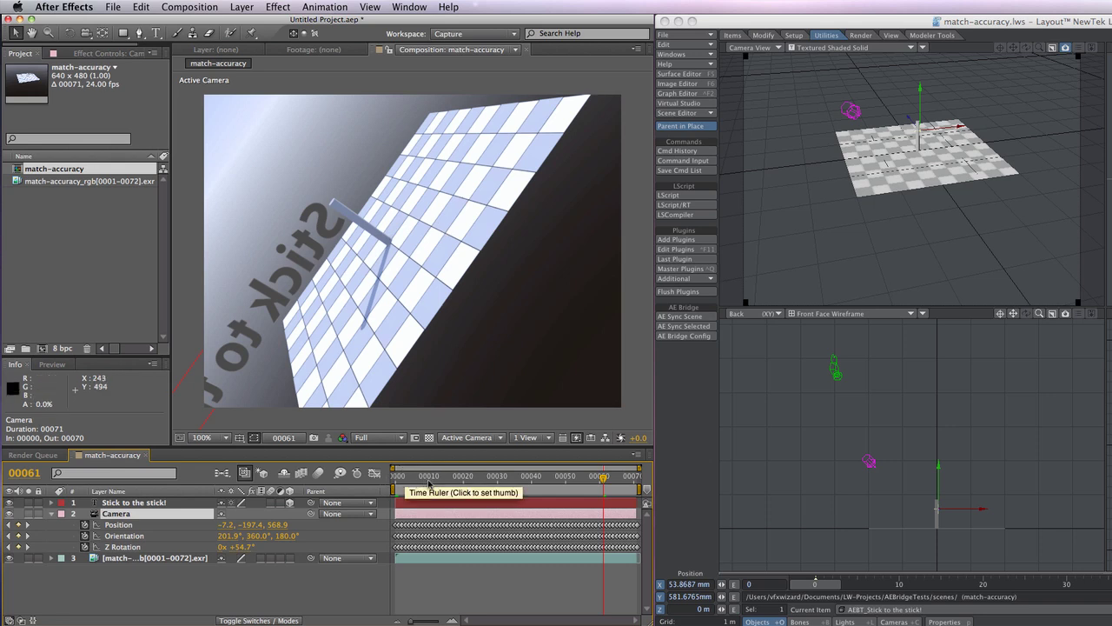
click(121, 503)
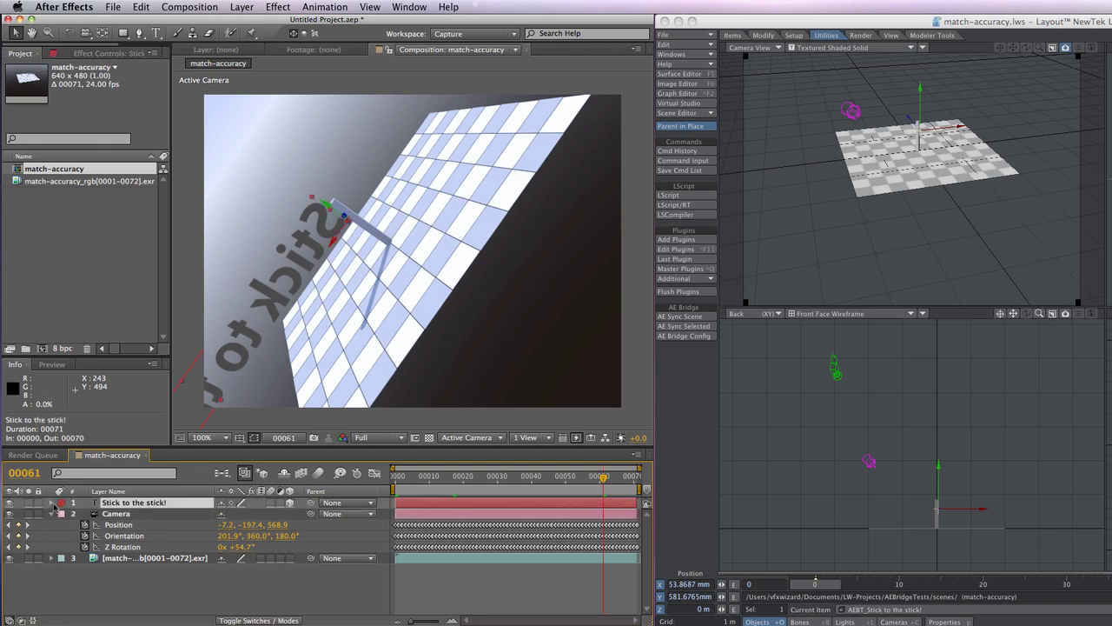
click(51, 503)
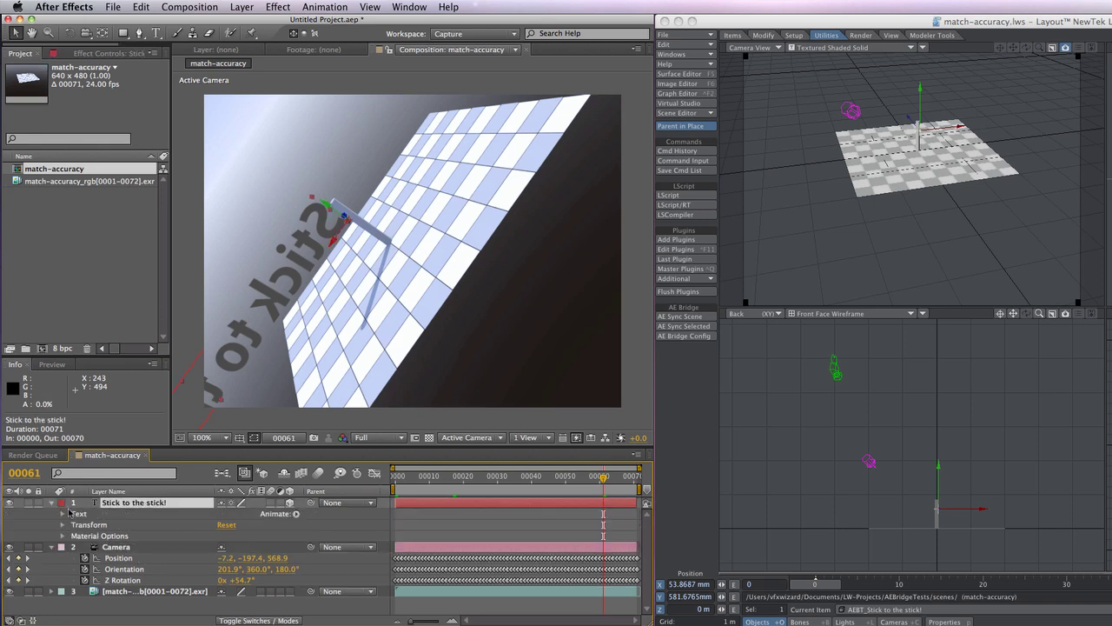
click(62, 524)
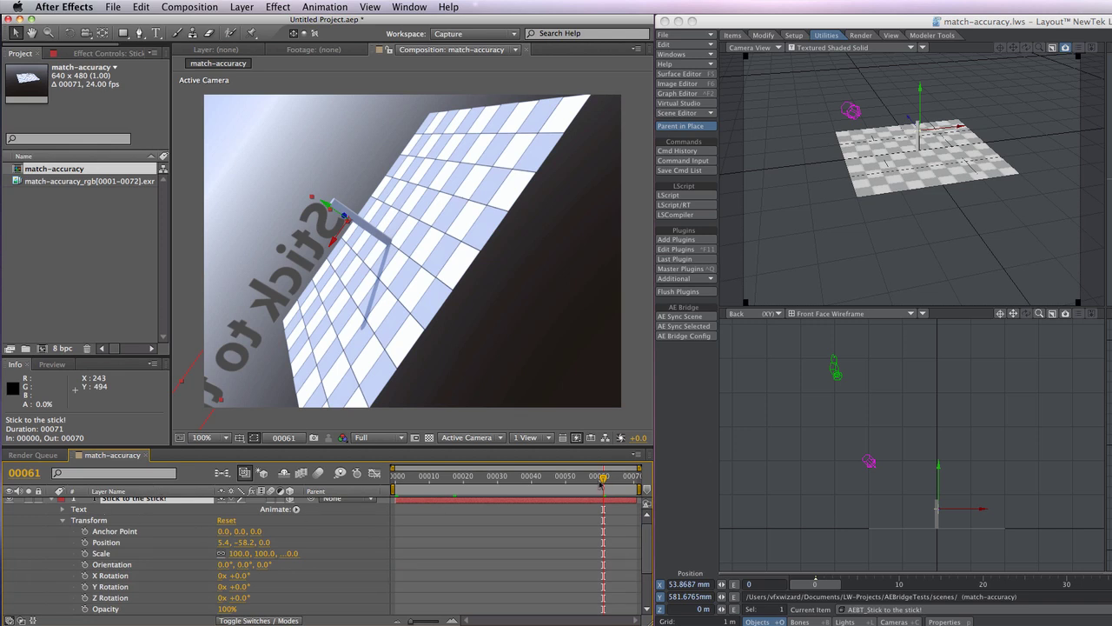
scroll(133, 566, up, 1)
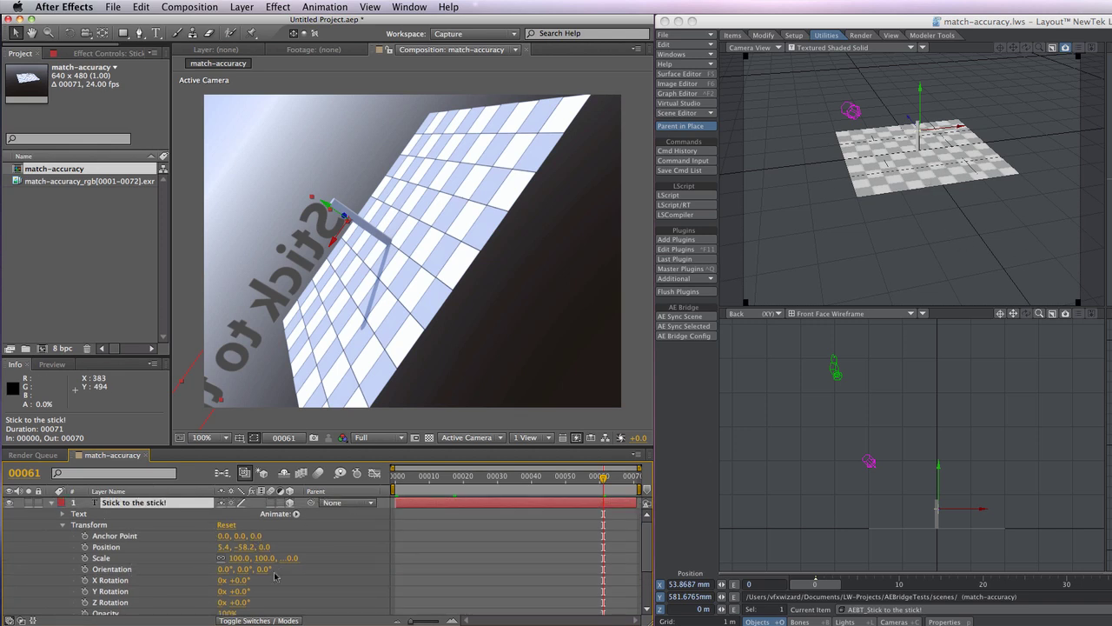
click(50, 503)
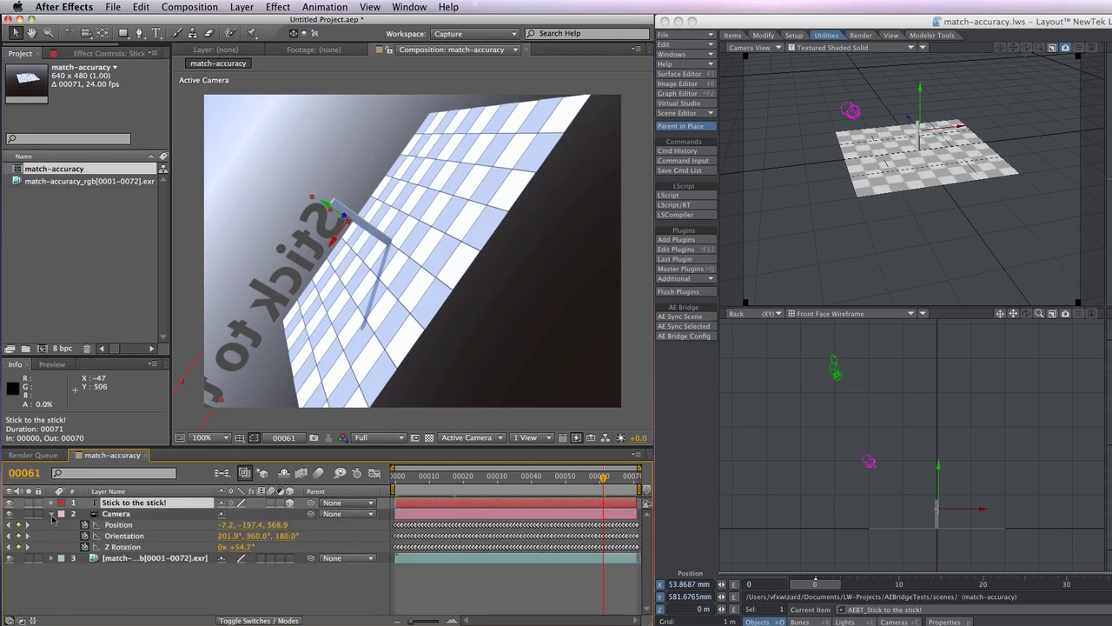
click(52, 514)
click(199, 552)
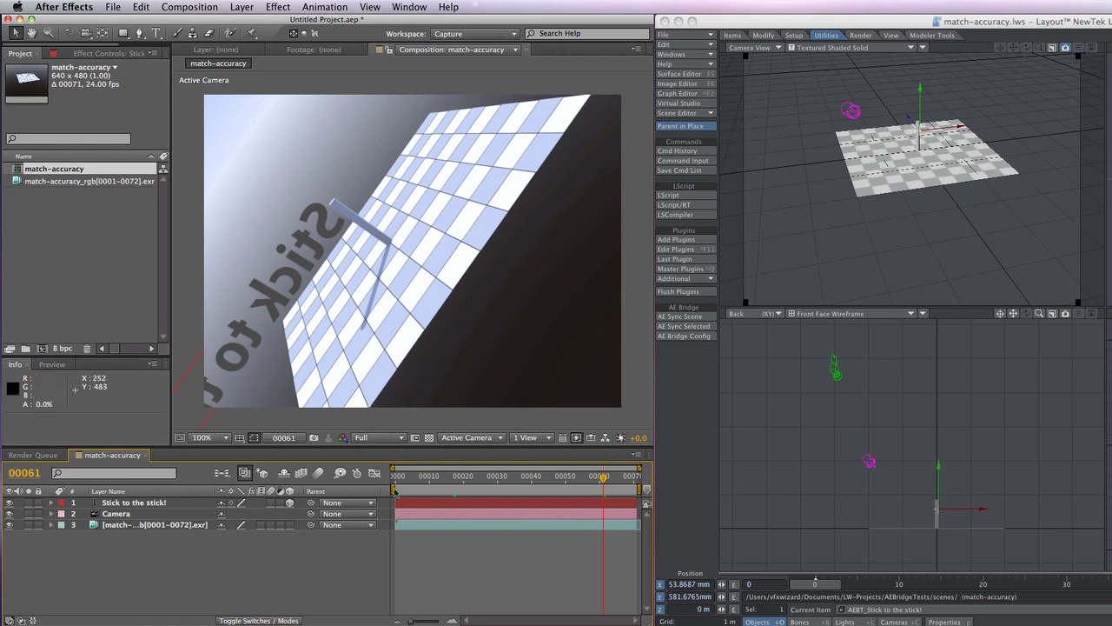
At frame 0, add a 400 × 400 px orange solid and make it a 3D layer.
drag(414, 477, 395, 477)
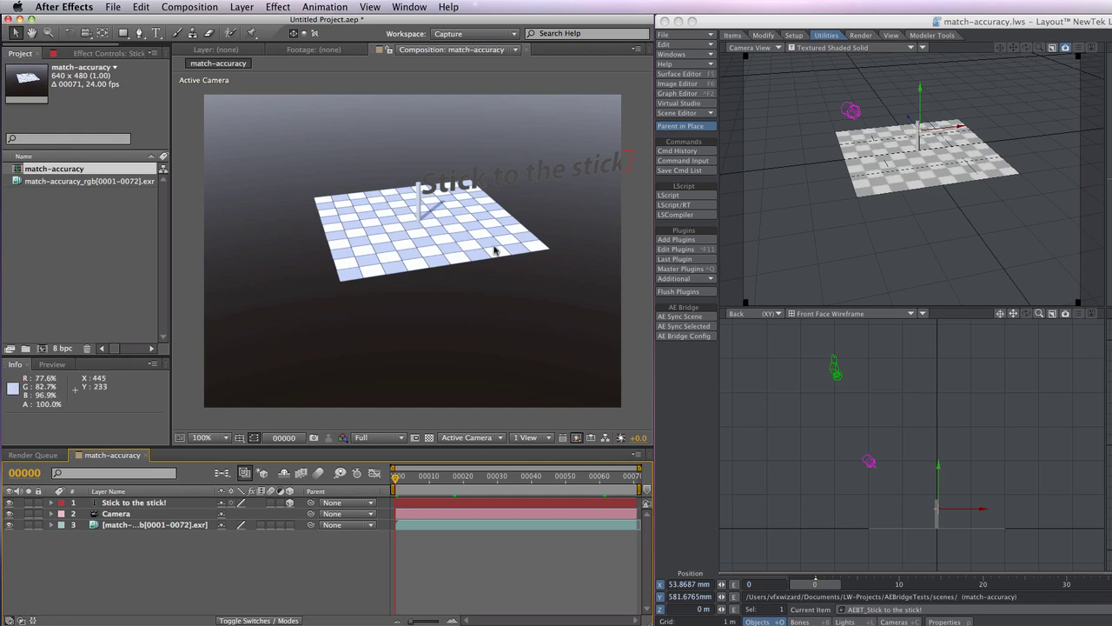
click(246, 7)
mouse_move(253, 23)
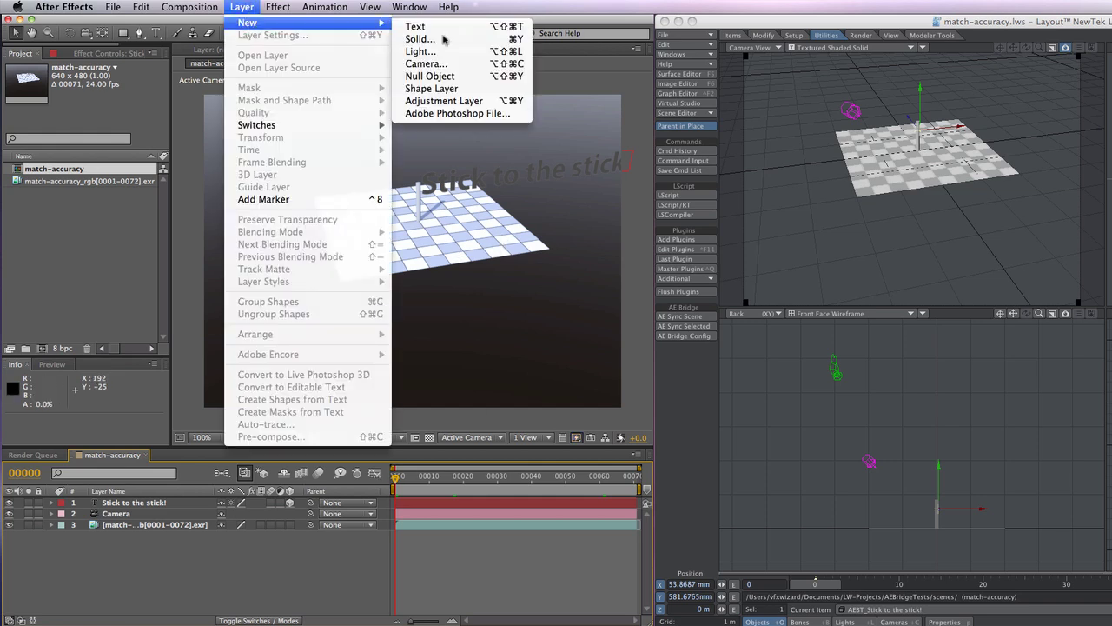
click(477, 45)
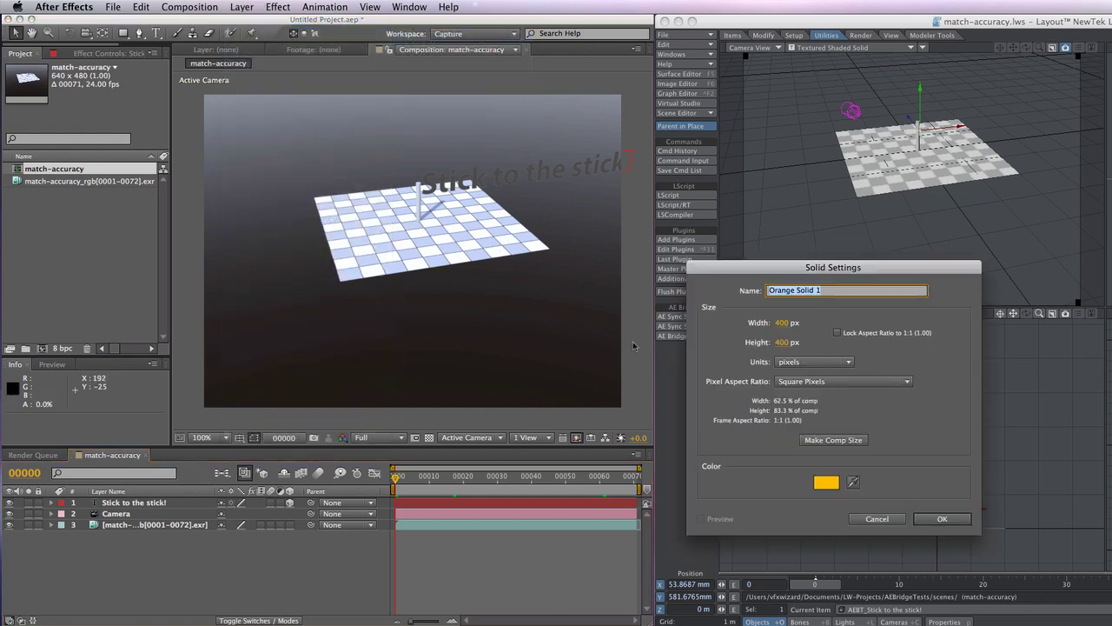
click(942, 518)
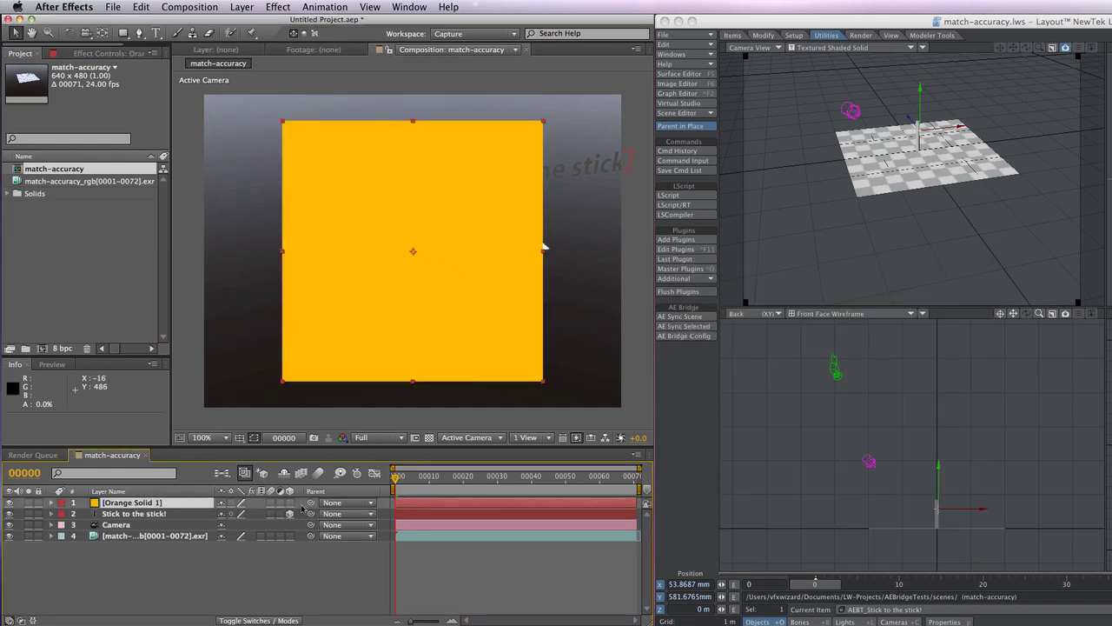
click(289, 502)
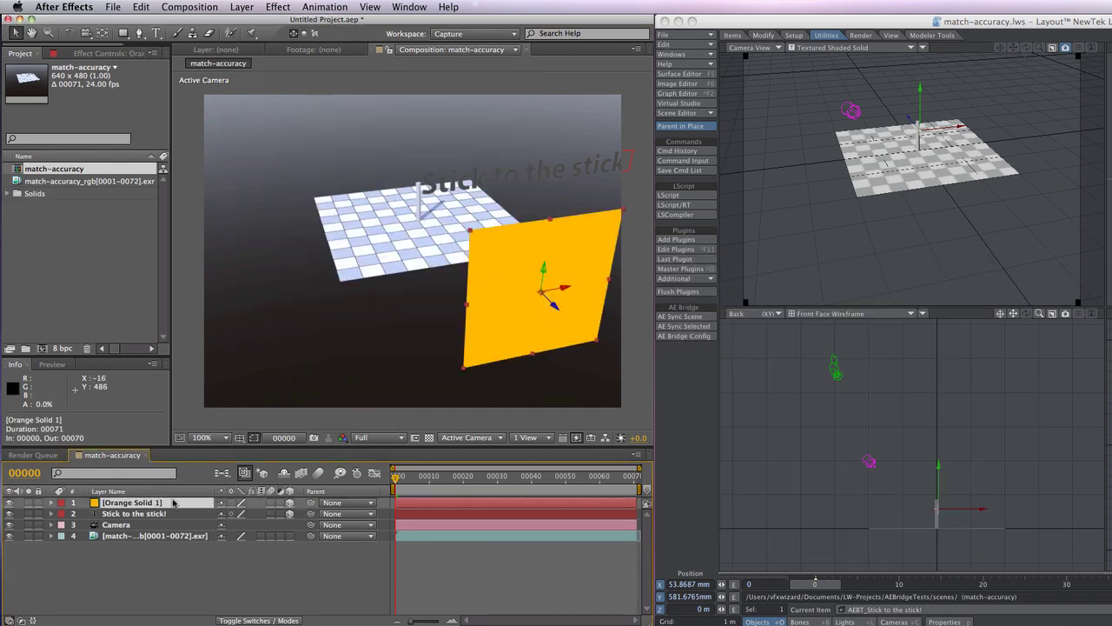
Set the orange solid's X and Y position to 0 so it sits at the world origin.
key(p)
click(224, 513)
text(0)
key(Return)
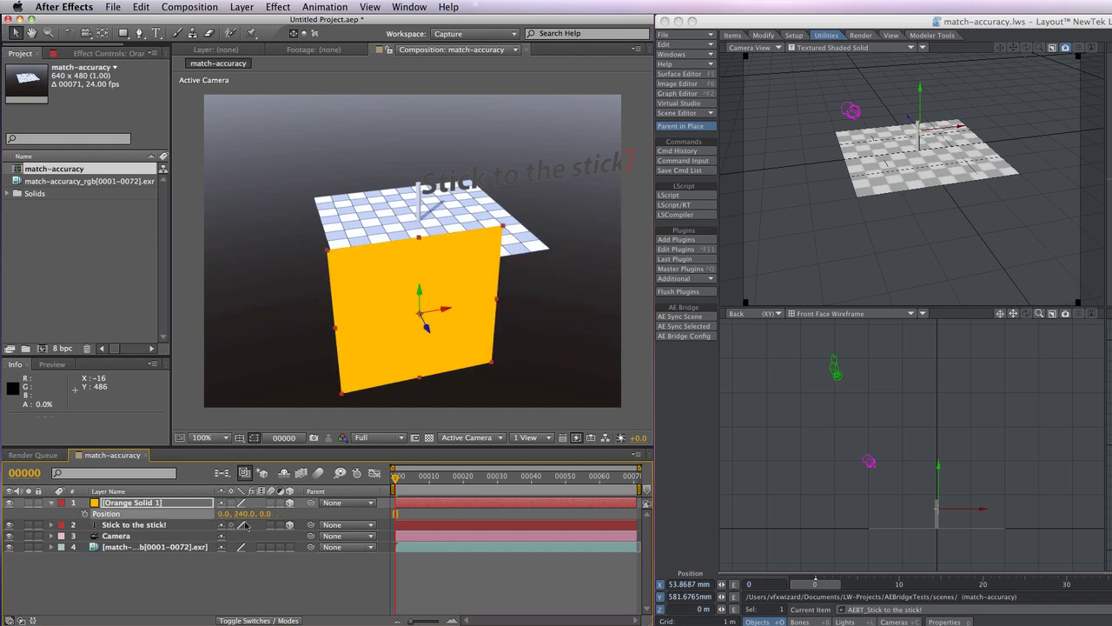
click(243, 514)
text(0)
key(Return)
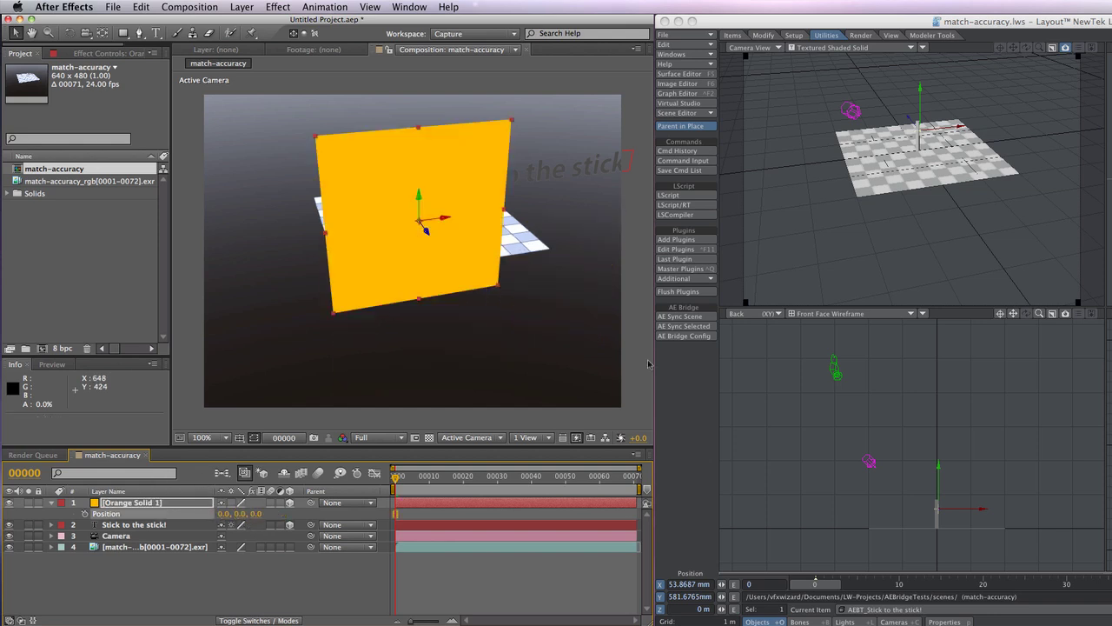
Set the orange solid's X Rotation to -90° to lay it flat on the checkered floor.
click(175, 503)
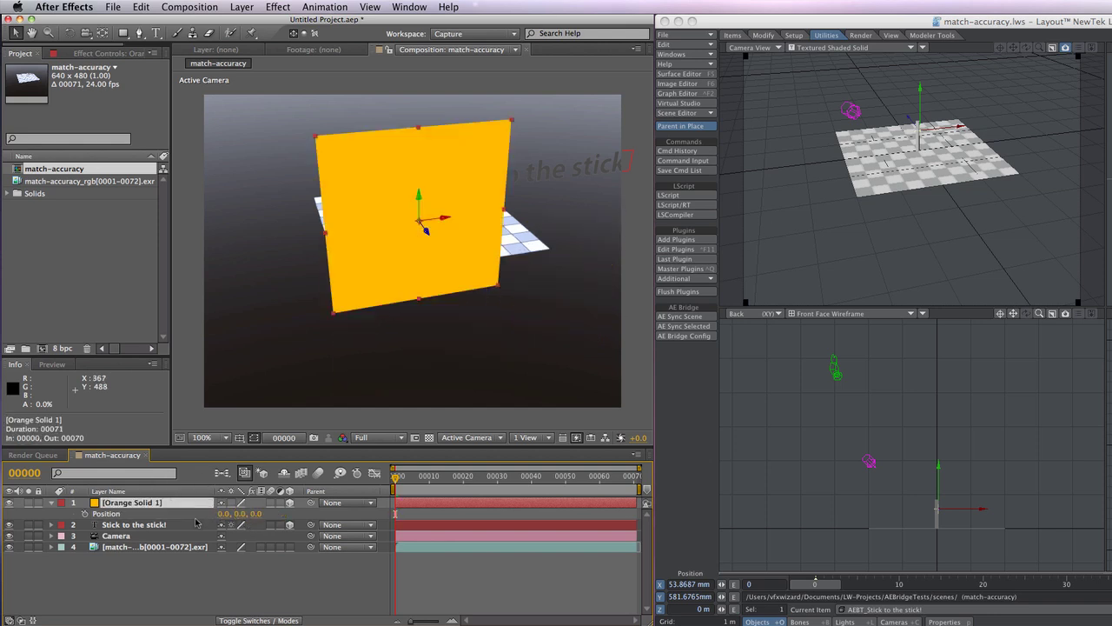
key(r)
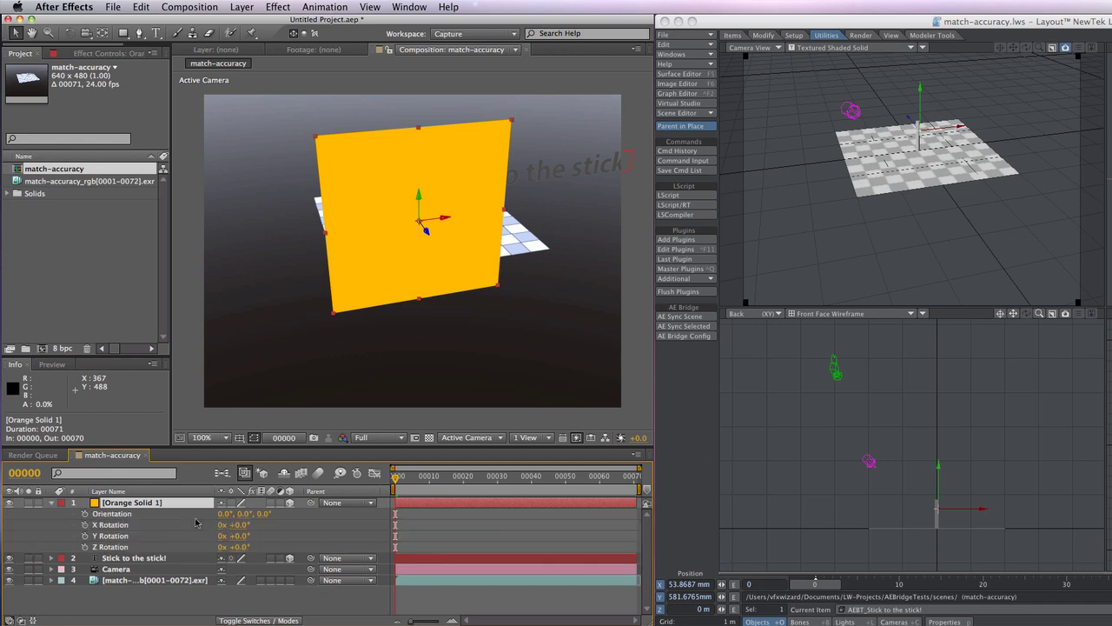
click(237, 525)
text(-90)
key(Return)
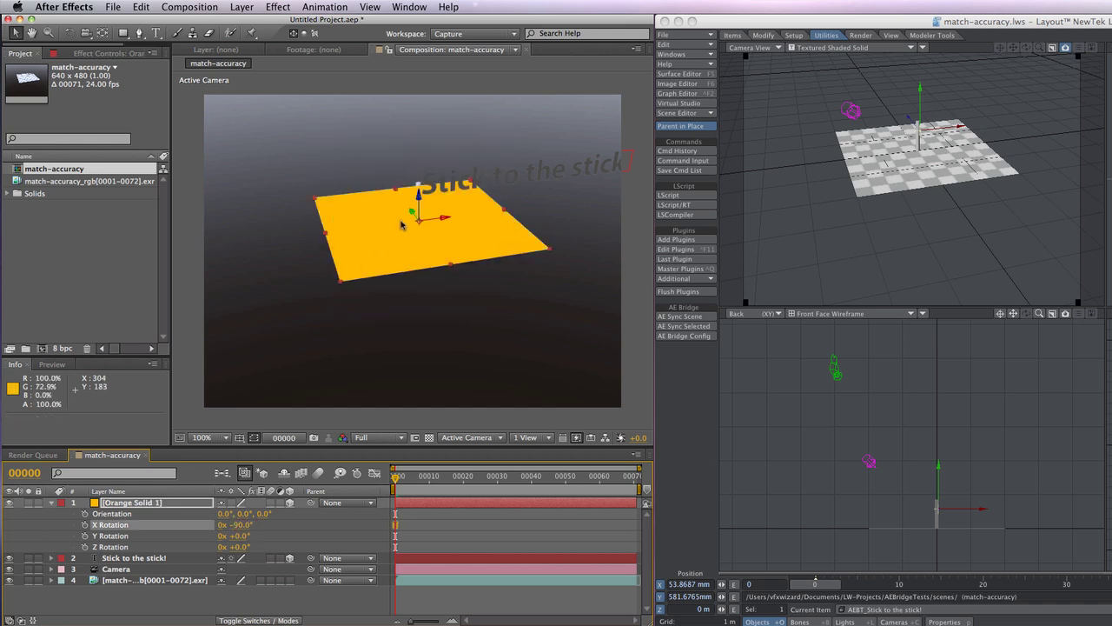
Check the solid's alignment at frames 18 and 10, and apply the Grid effect to it.
drag(432, 483, 457, 491)
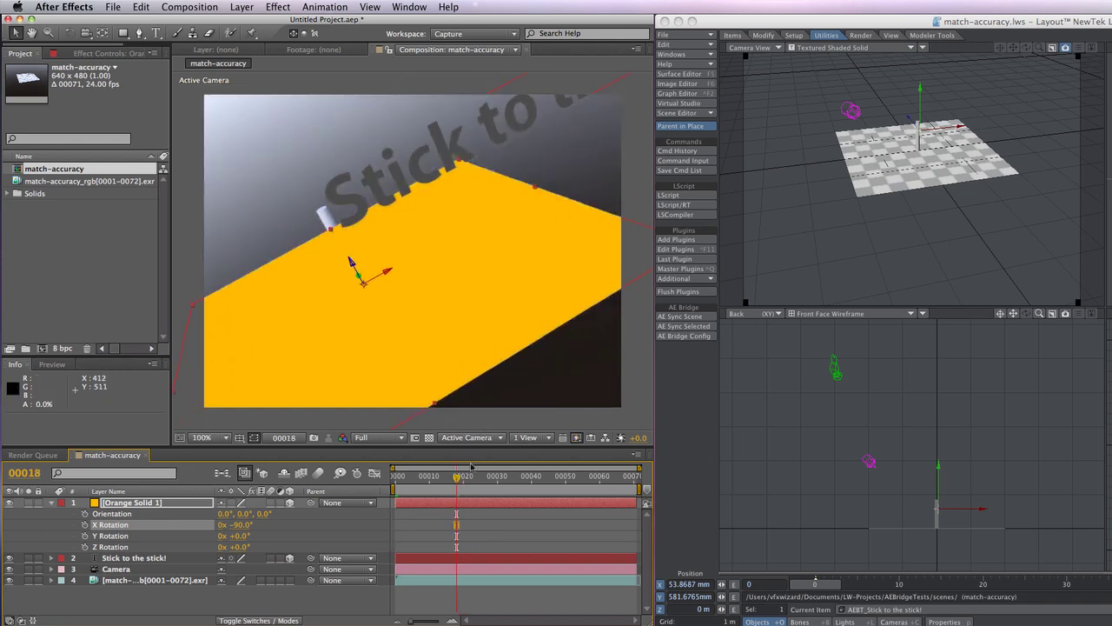
drag(458, 477, 428, 477)
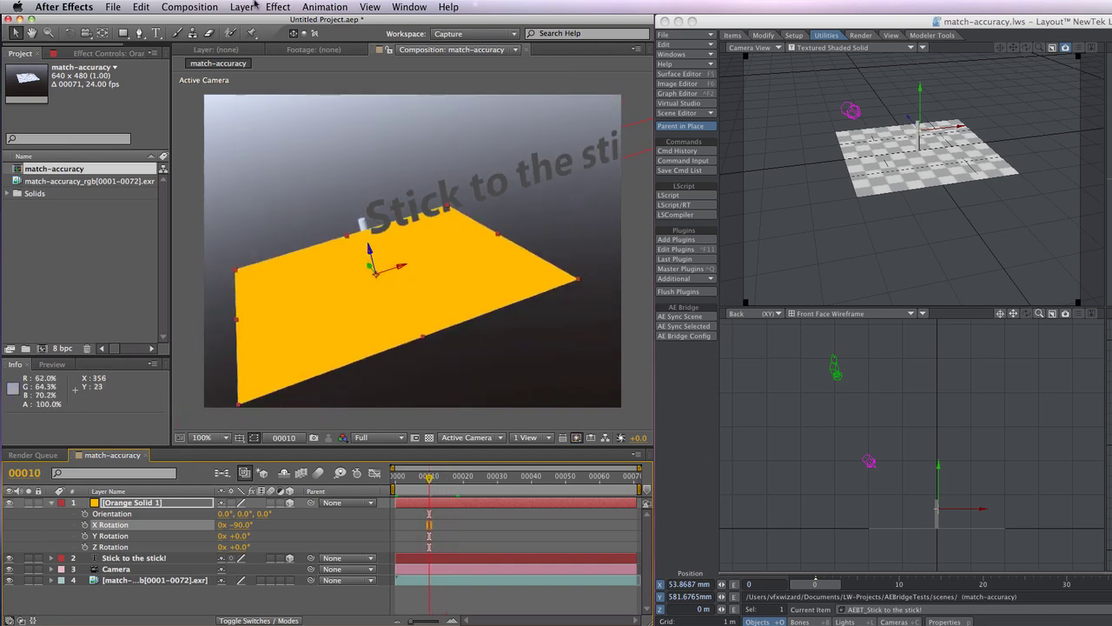
click(278, 6)
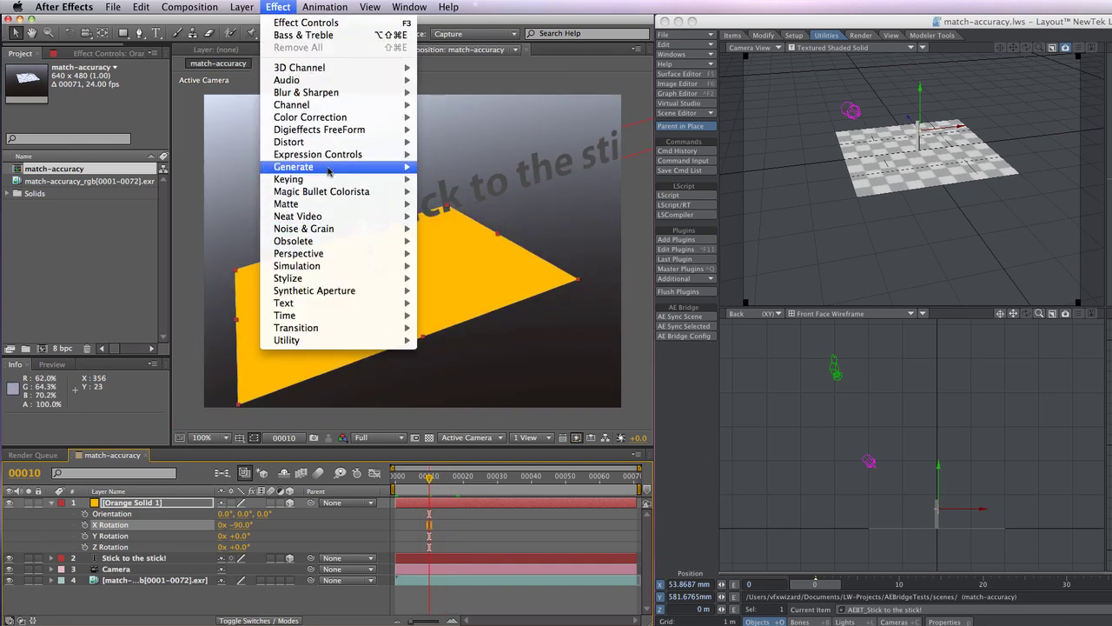
mouse_move(296, 166)
click(466, 365)
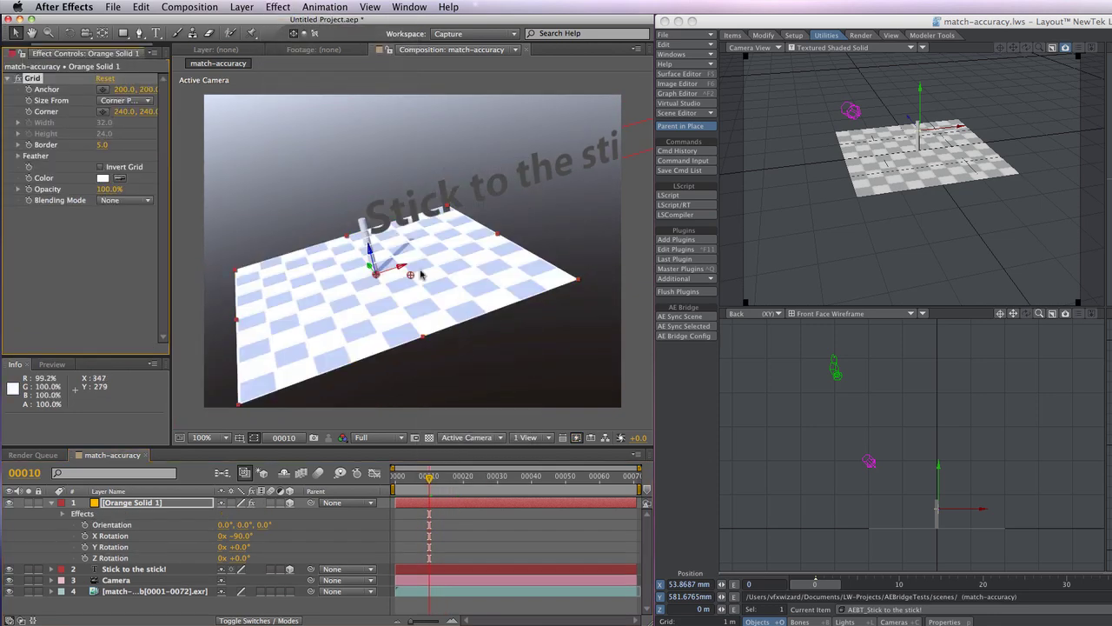
Change the Grid effect's color on the orange solid to red.
click(102, 178)
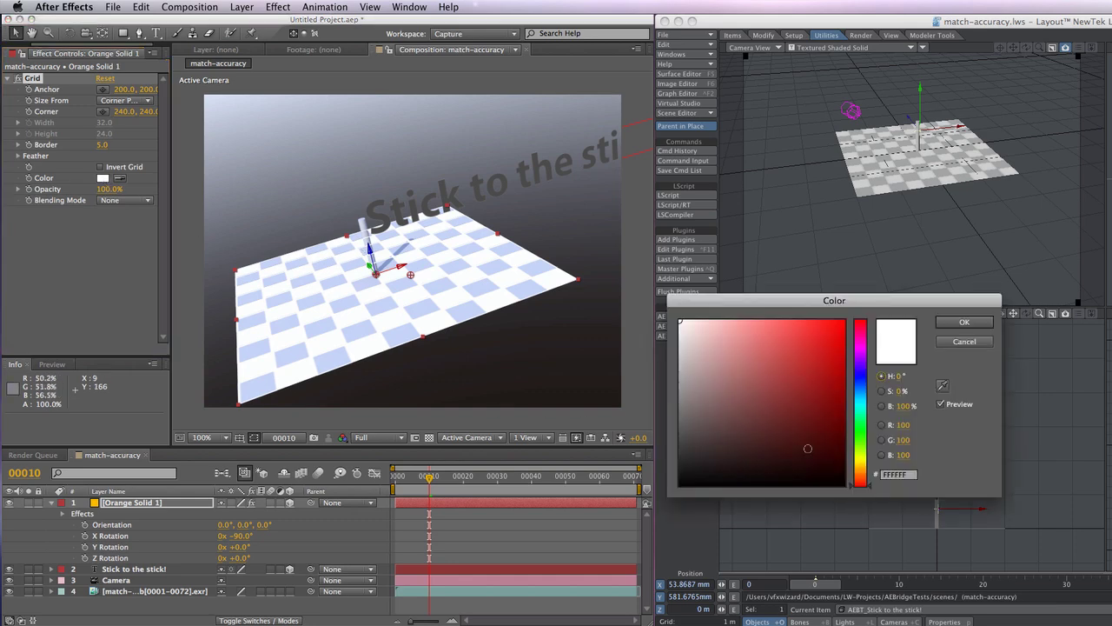
click(842, 345)
click(963, 323)
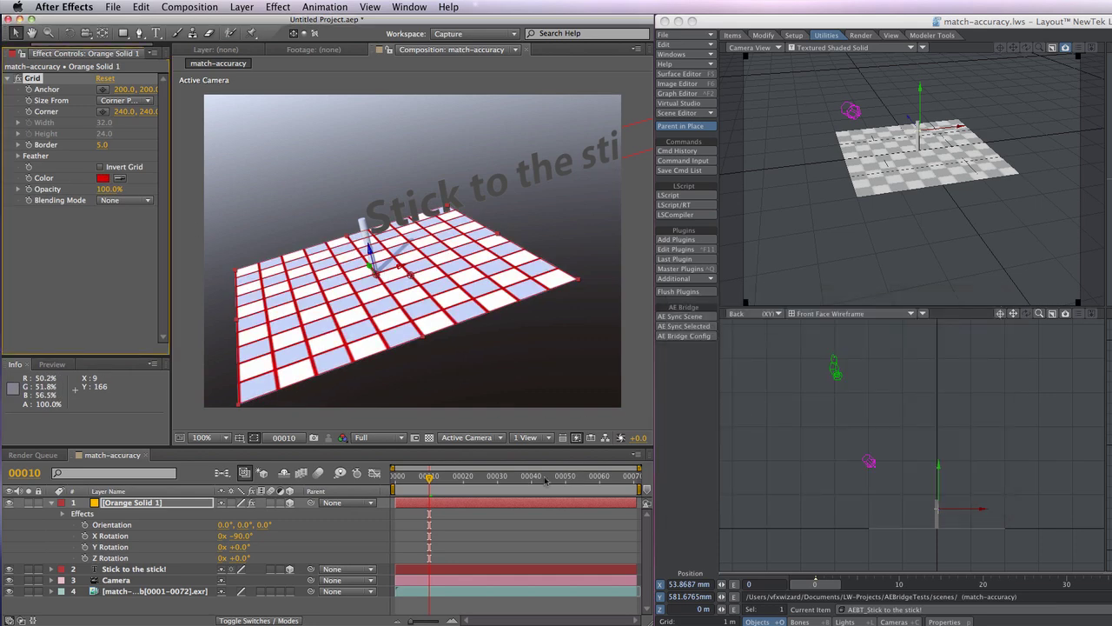
Check the grid's alignment at frame 55, and hide the rendered EXR sequence layer.
drag(459, 478, 582, 479)
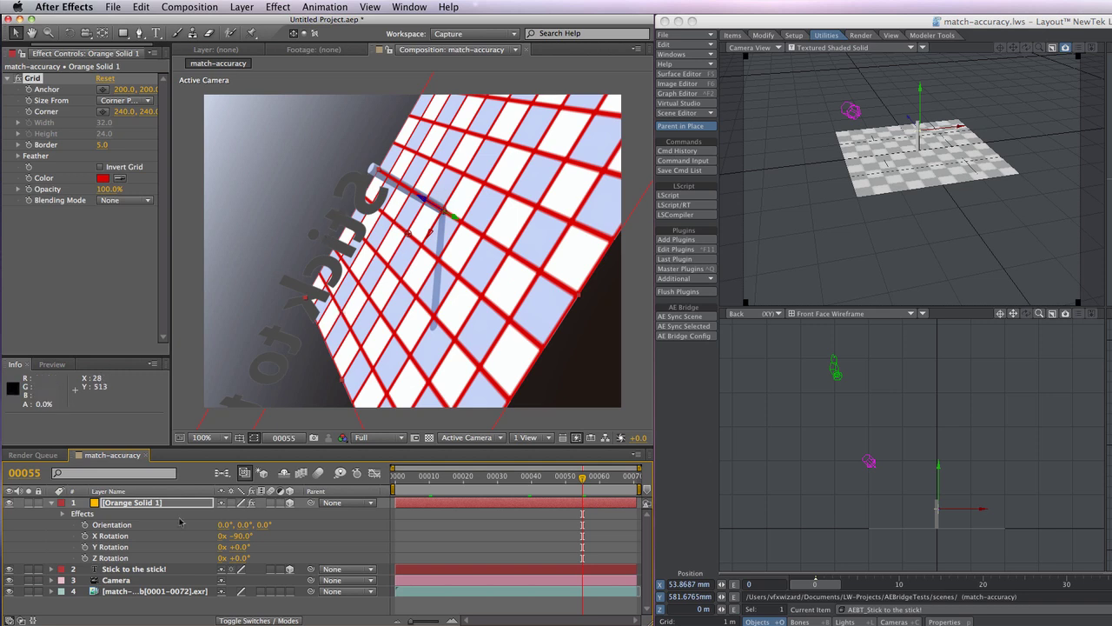
click(52, 504)
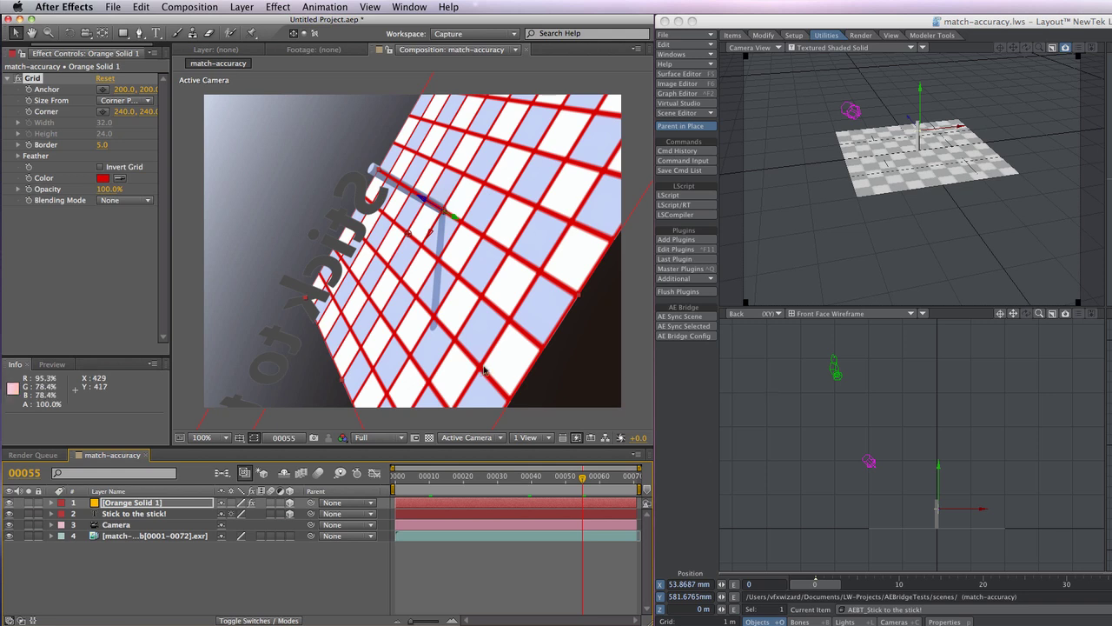
click(9, 536)
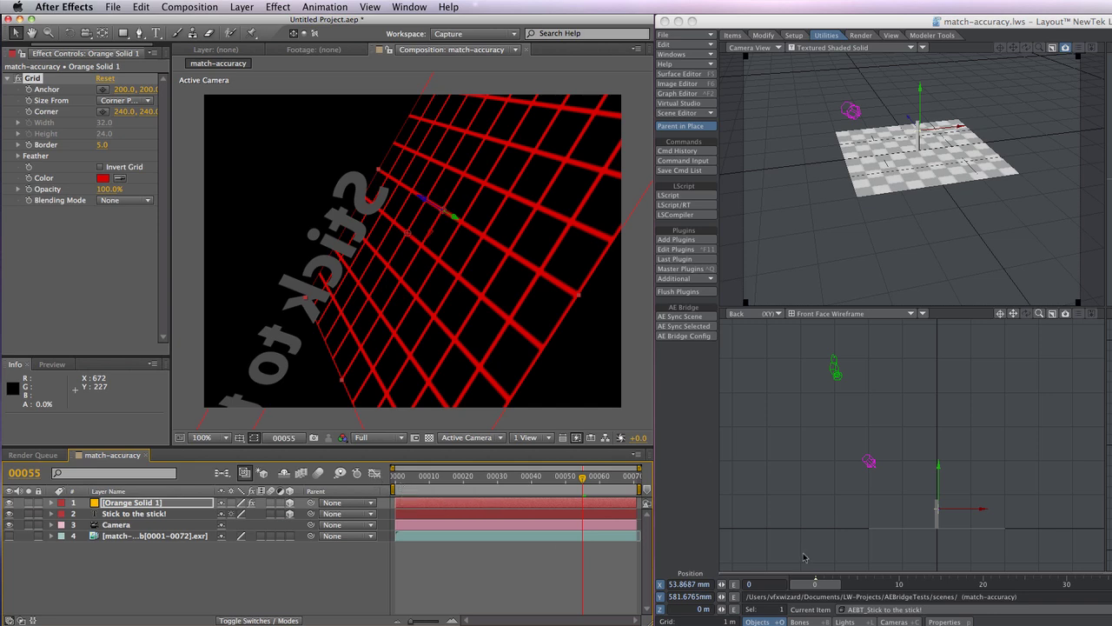
Compare the camera views with LightWave Layout at frame 1 and the After Effects composition at frame 0.
click(825, 588)
drag(815, 581, 822, 583)
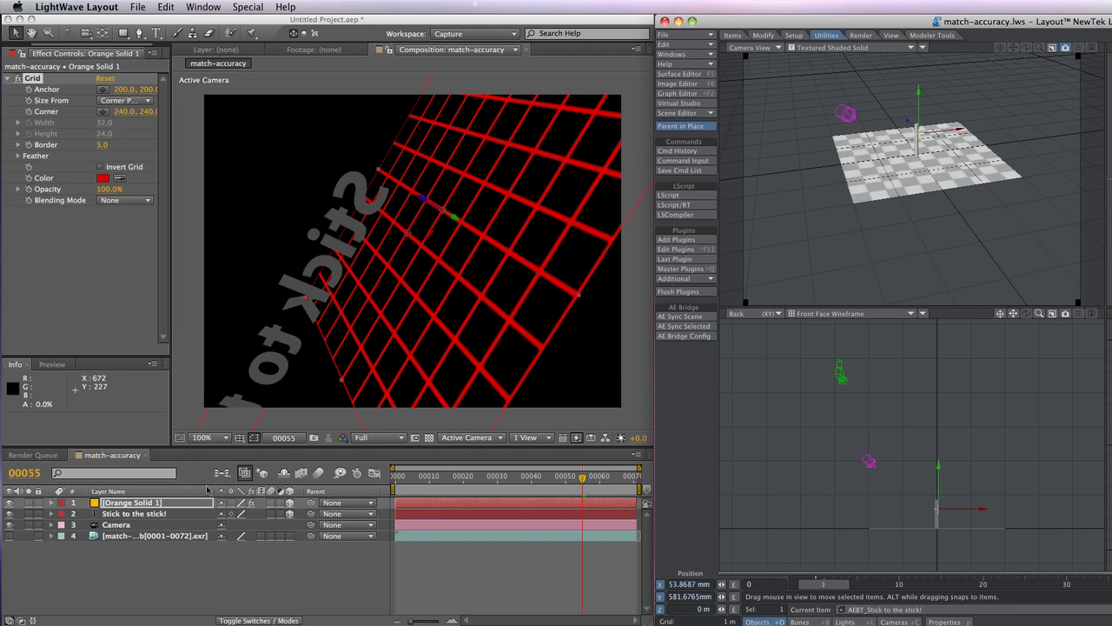
click(397, 479)
click(396, 479)
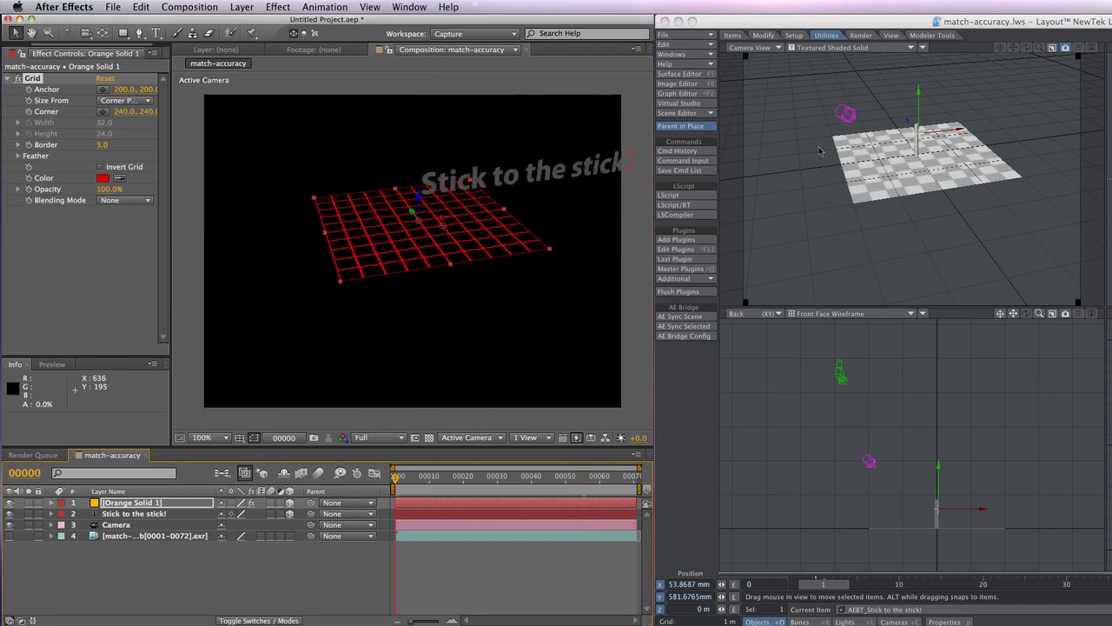
Advance LightWave's timeline beyond frame 30 and set the After Effects composition to frame 39 to compare the camera views.
click(533, 485)
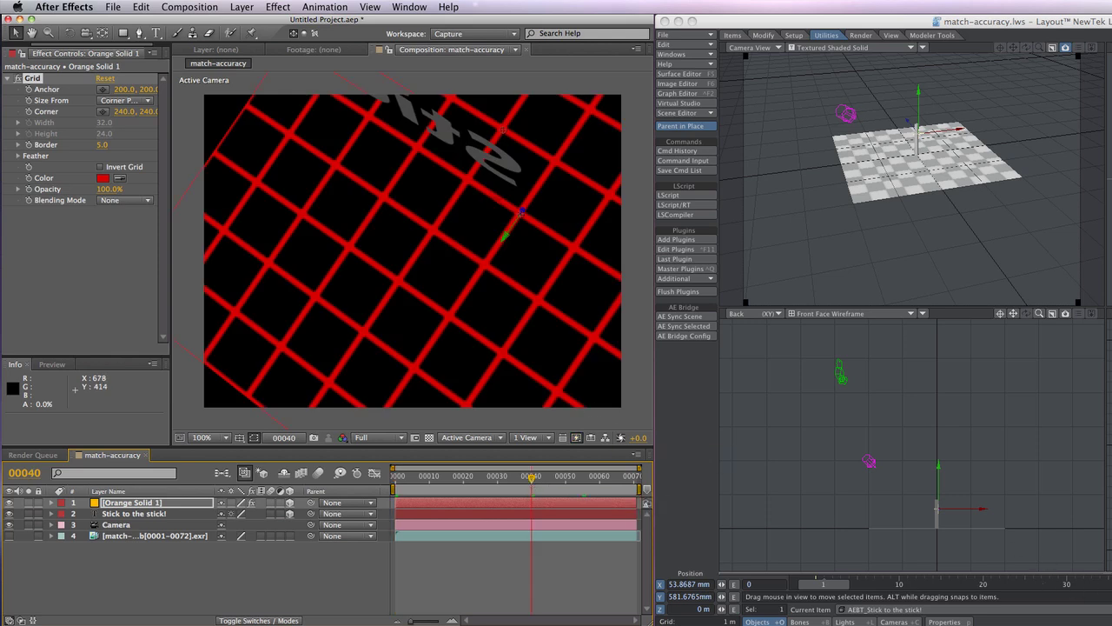
click(1111, 583)
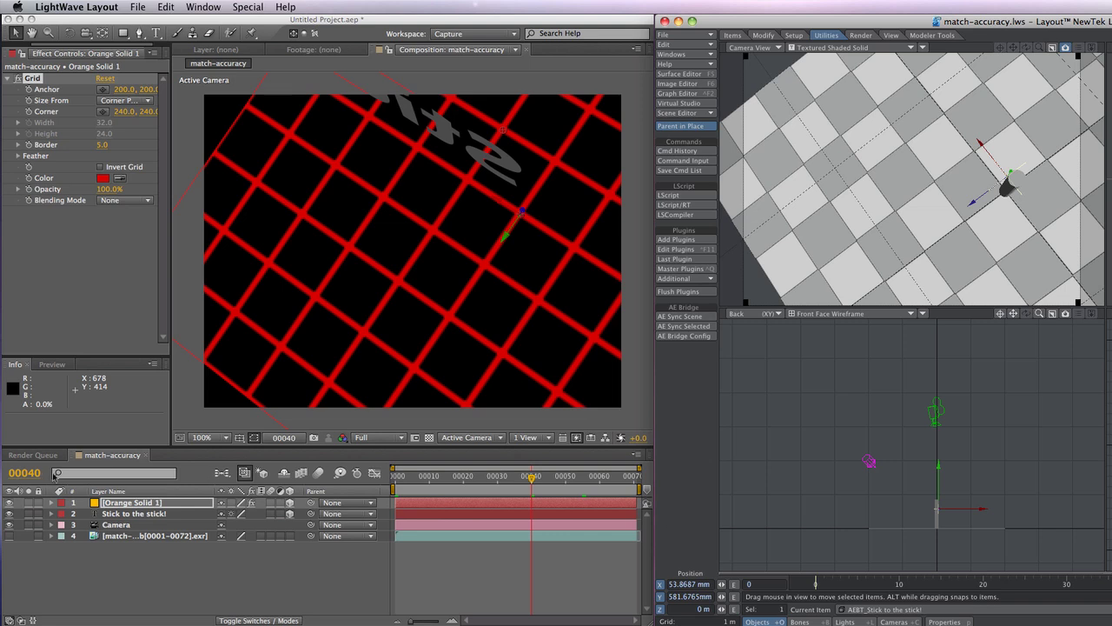
click(35, 473)
click(34, 473)
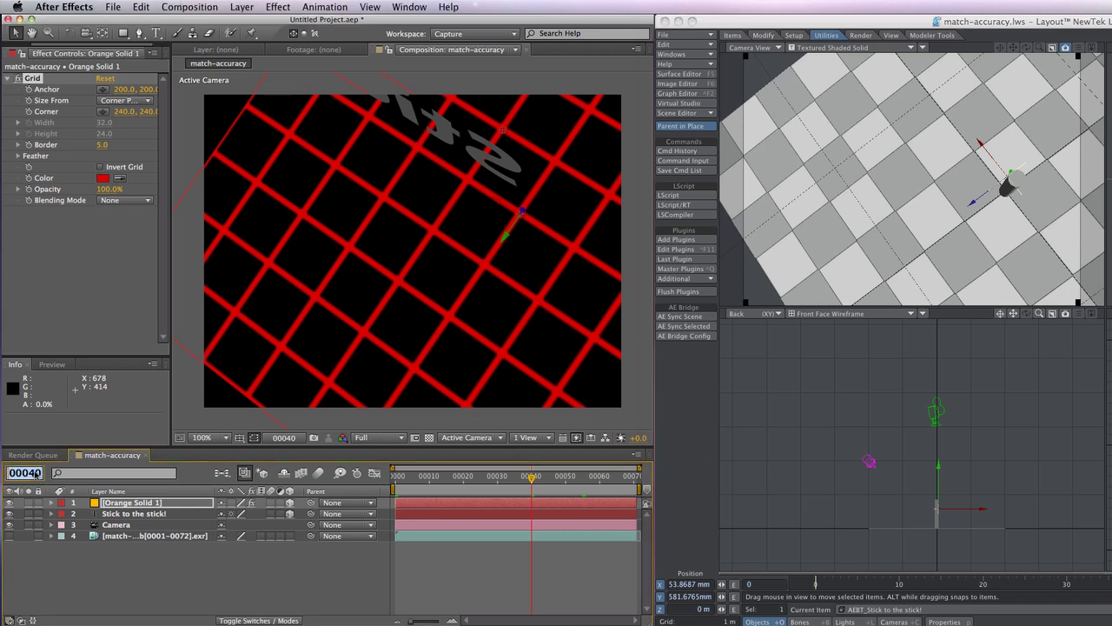
text(39)
key(Return)
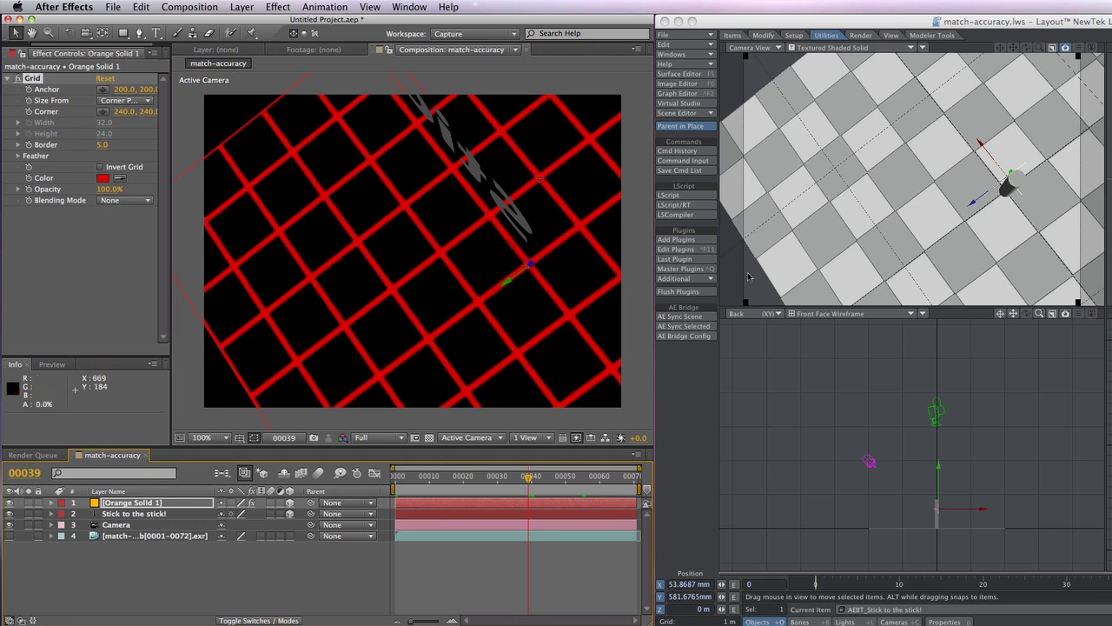
Select LightWave's camera for rotation, and show the After Effects composition in 4 Views with the Front view panned.
click(937, 410)
key(y)
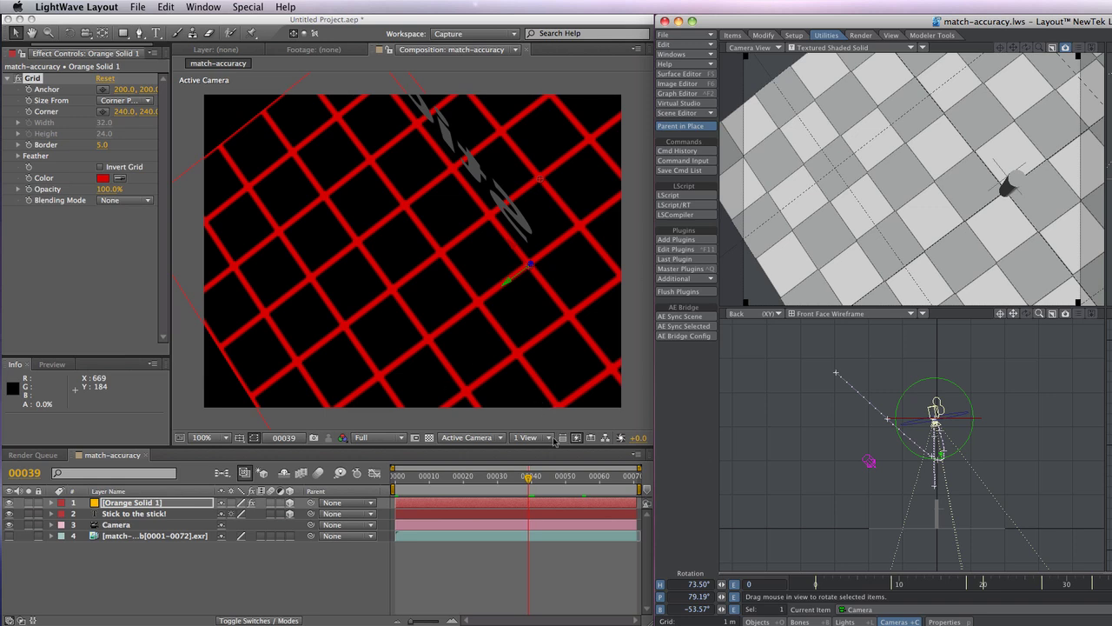
click(524, 443)
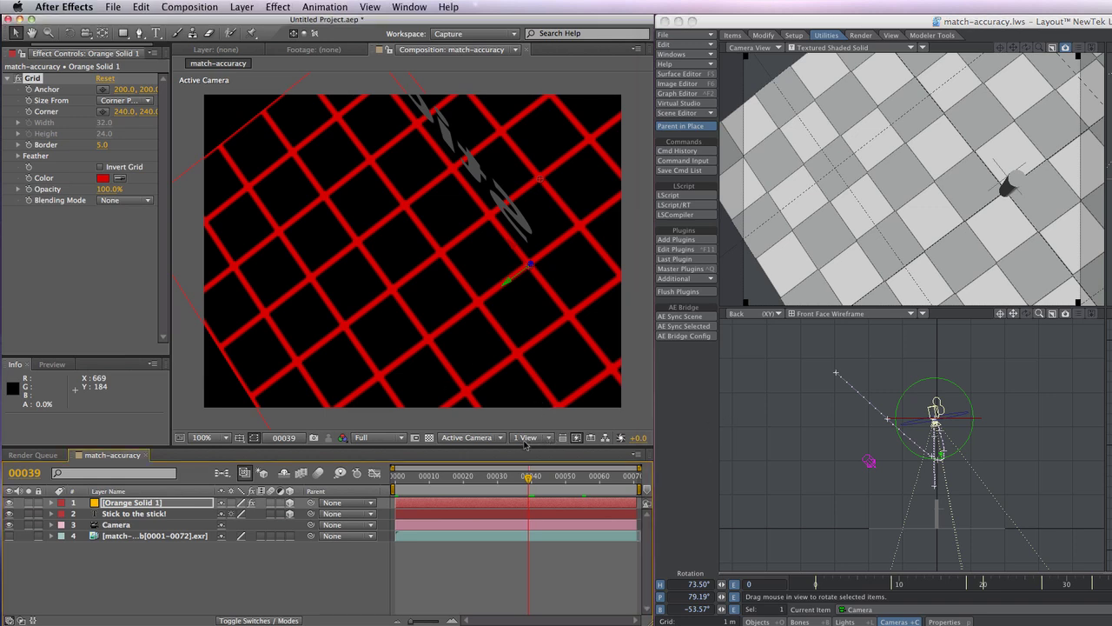
click(529, 447)
click(537, 486)
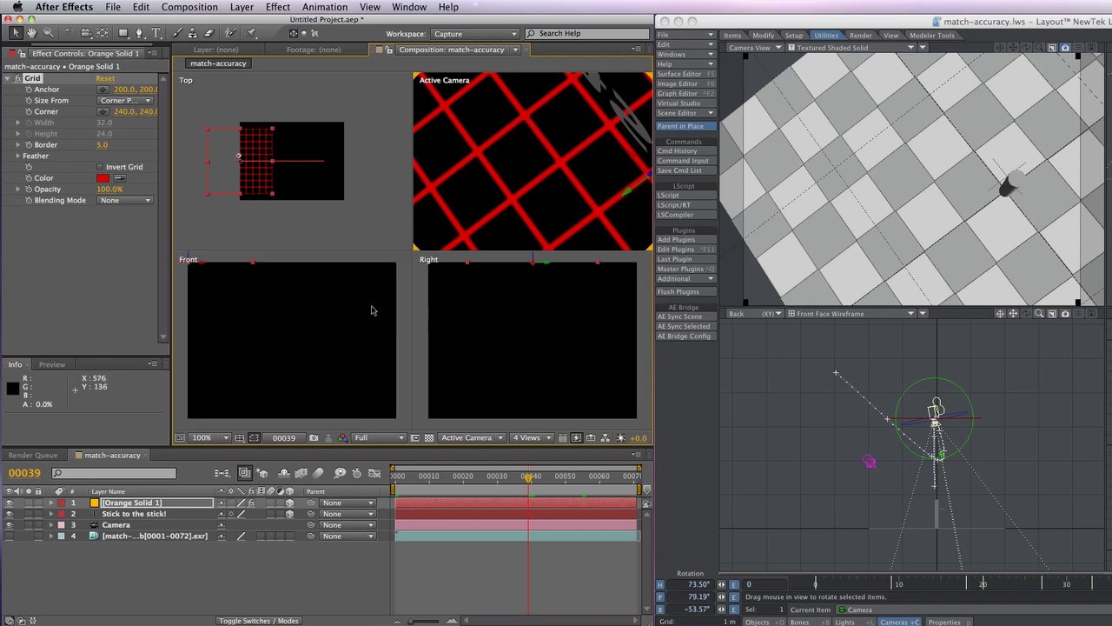
key(space)
drag(247, 295, 261, 322)
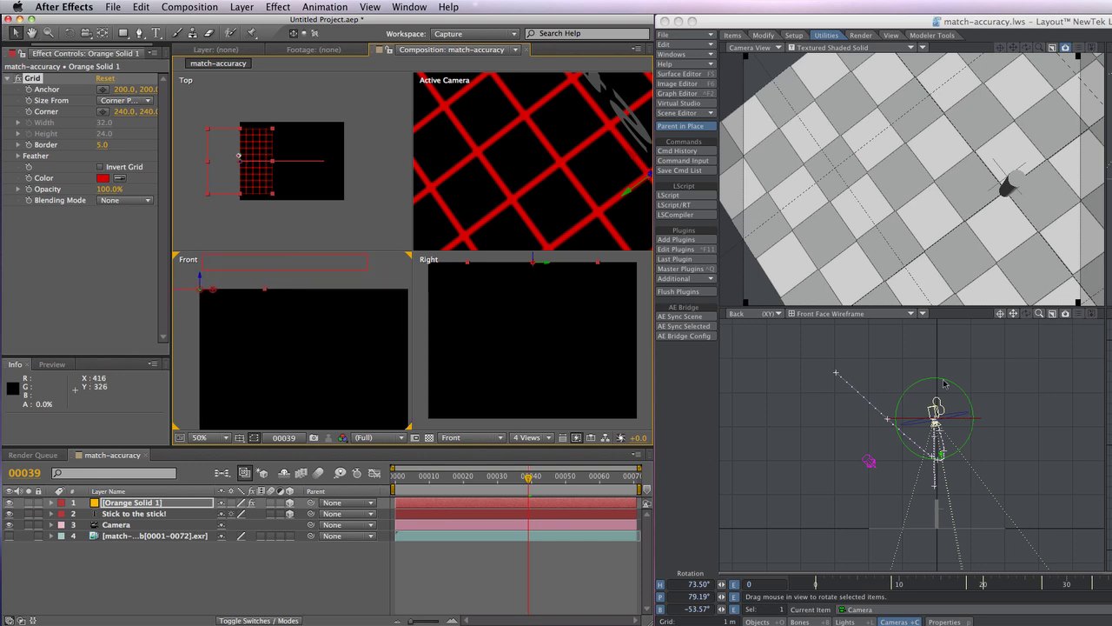
In LightWave, rotate the camera to a pitch of about 42.29°, sync it to After Effects, and fit the whole Active Camera view.
drag(944, 381, 920, 381)
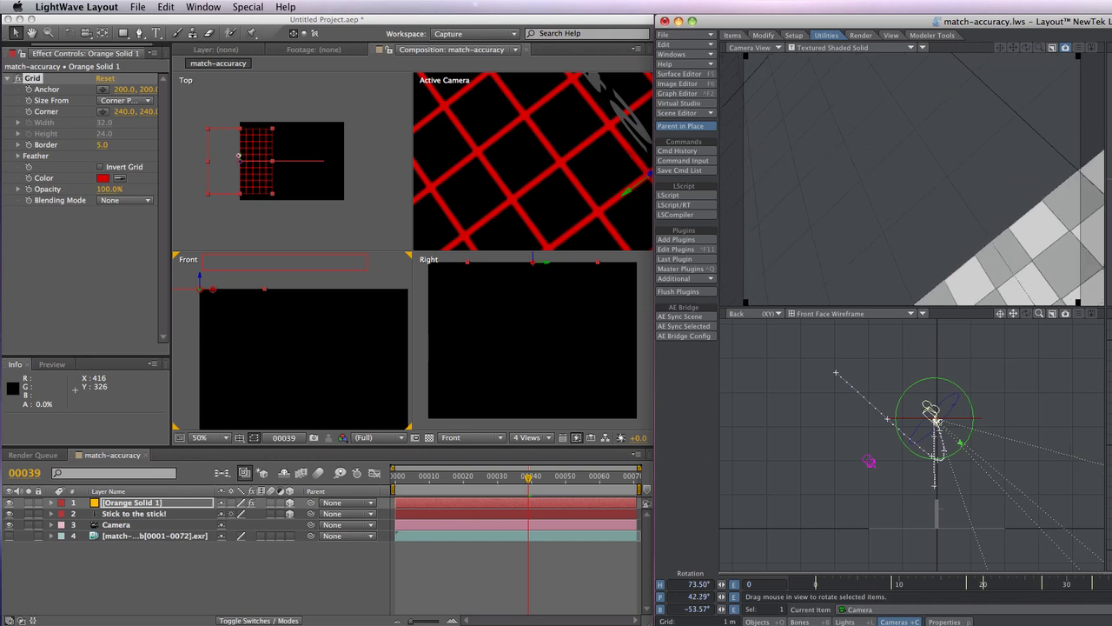
click(705, 328)
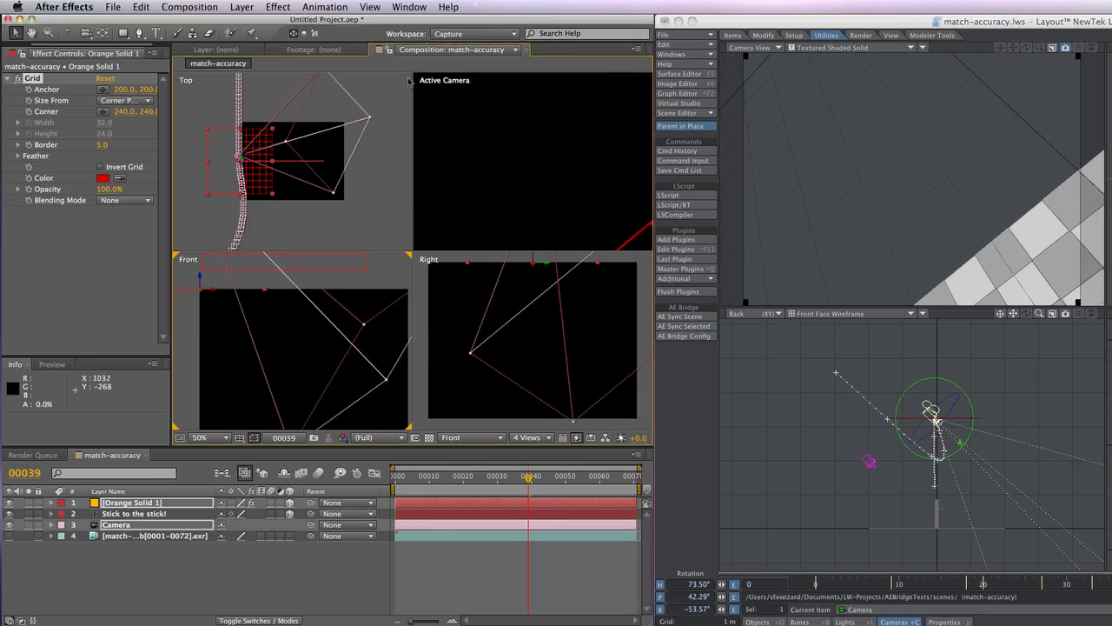
click(497, 157)
scroll(502, 159, down, 2)
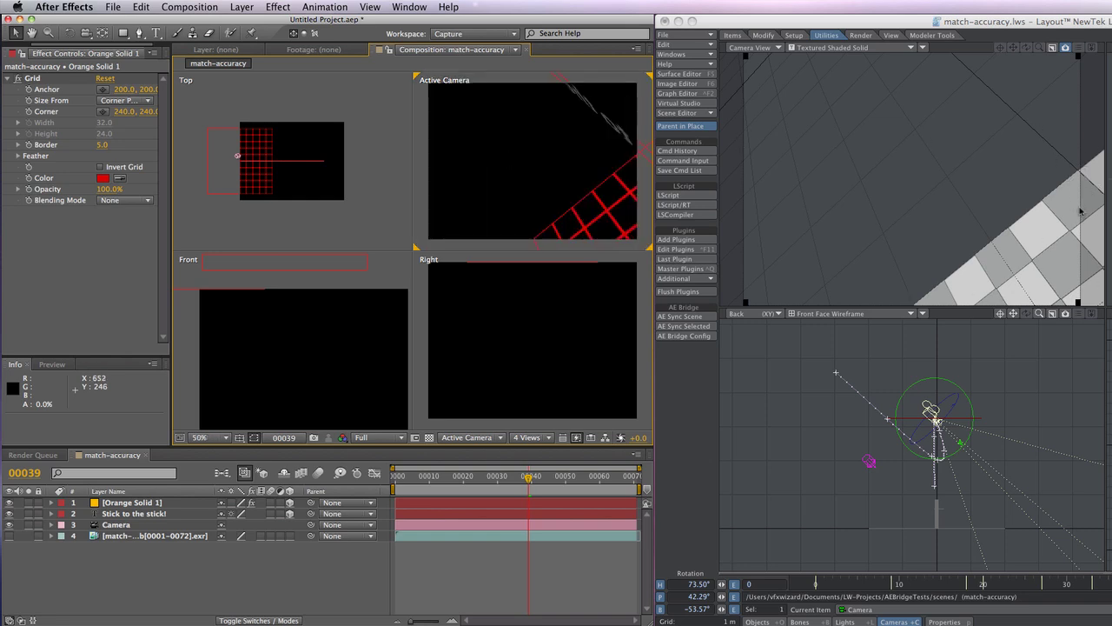
In LightWave, move the camera to about X -2.46 m, Y 2.13 m and sync it to After Effects.
click(982, 410)
key(t)
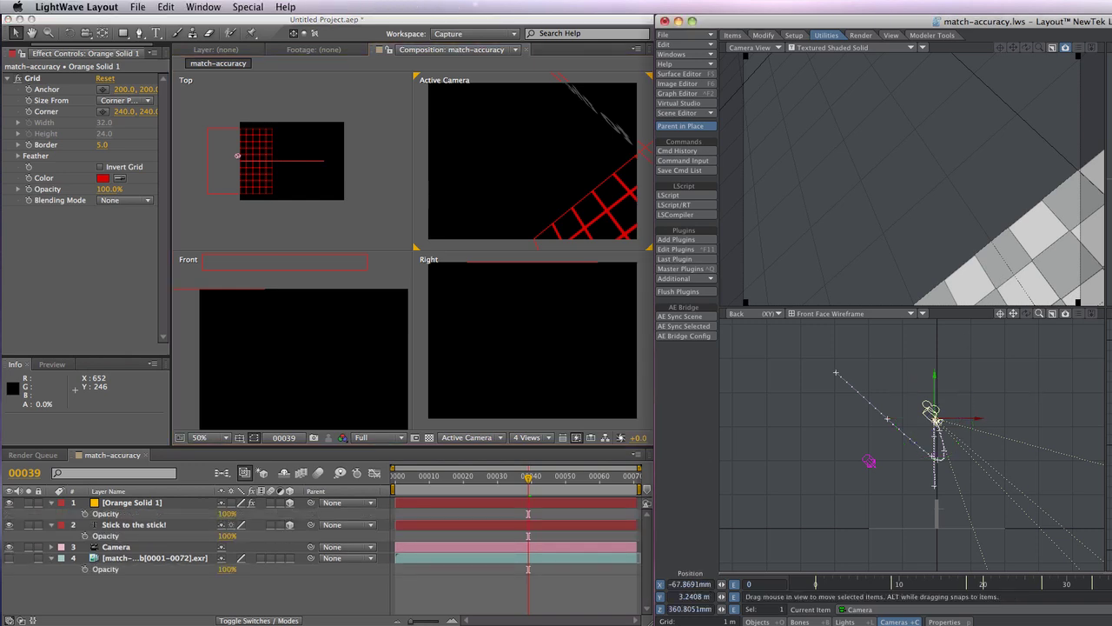
drag(938, 422, 856, 459)
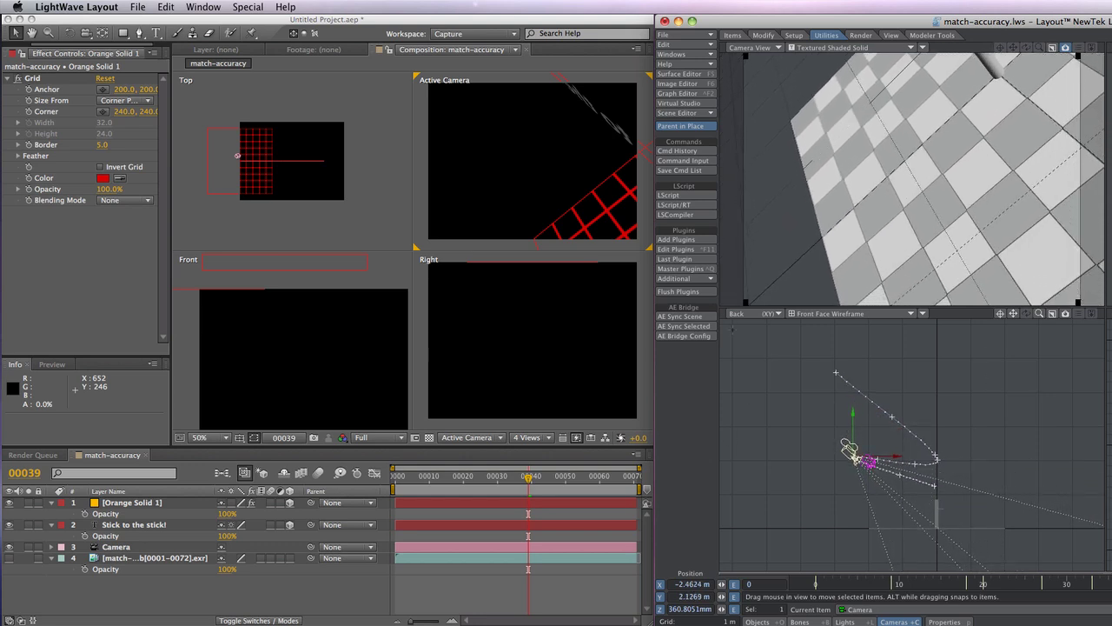
click(706, 326)
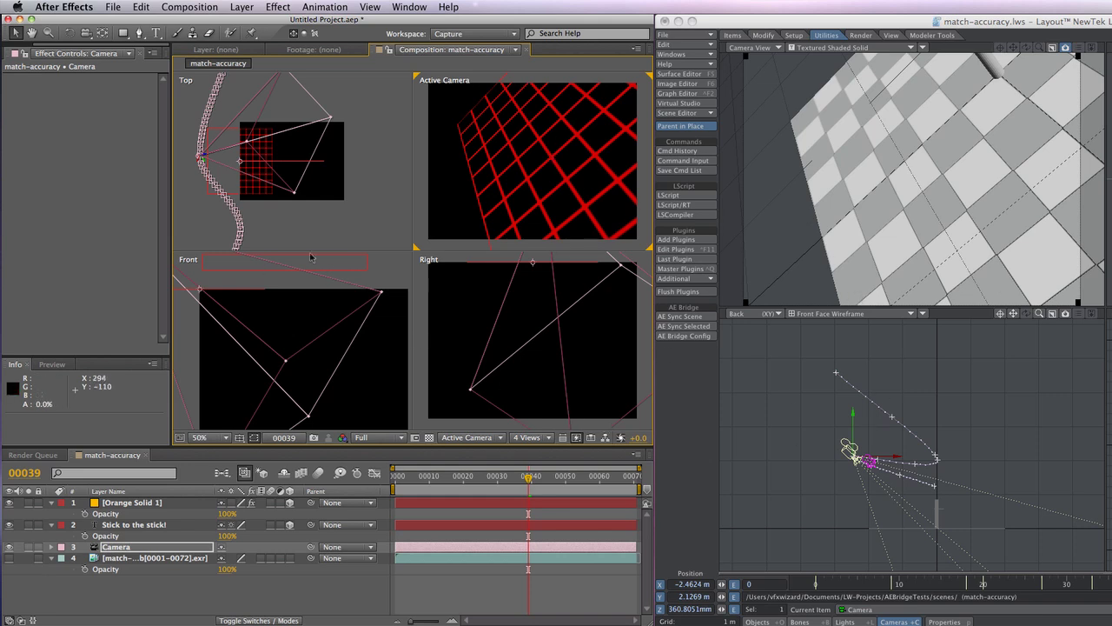
Examine the Camera layer's synced motion path in the composition's Front view.
click(320, 337)
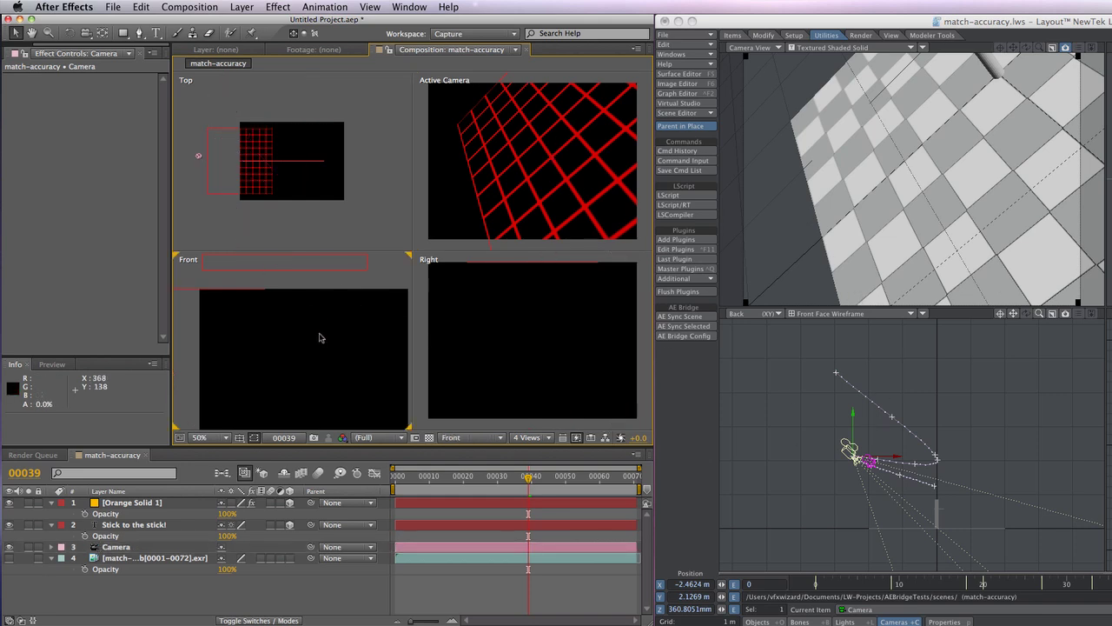
key(comma)
key(comma)
key(comma)
key(comma)
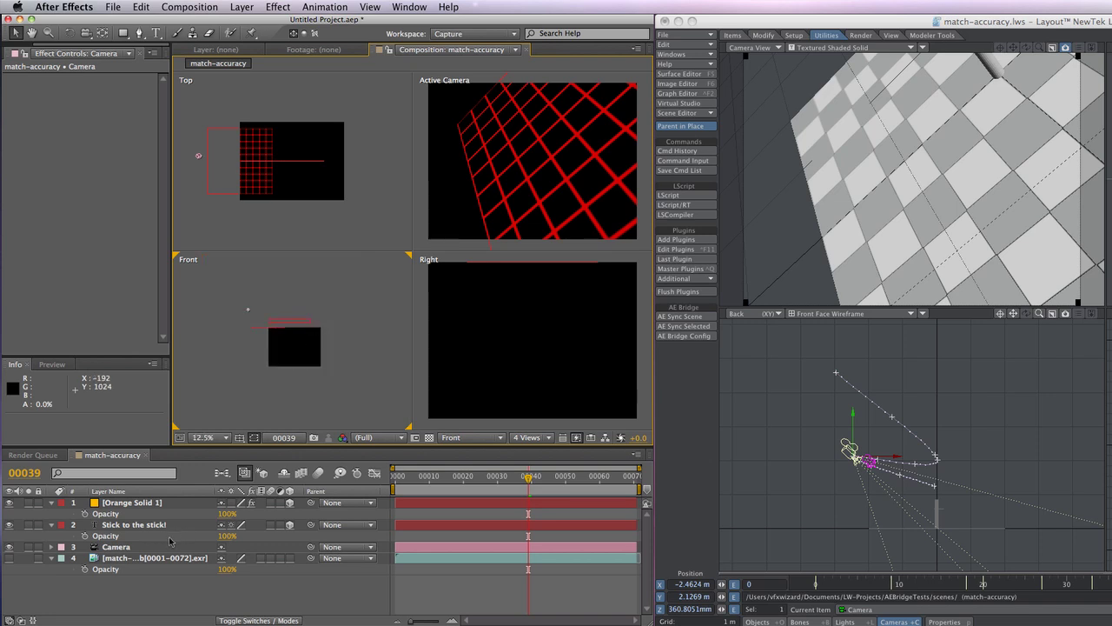
click(170, 544)
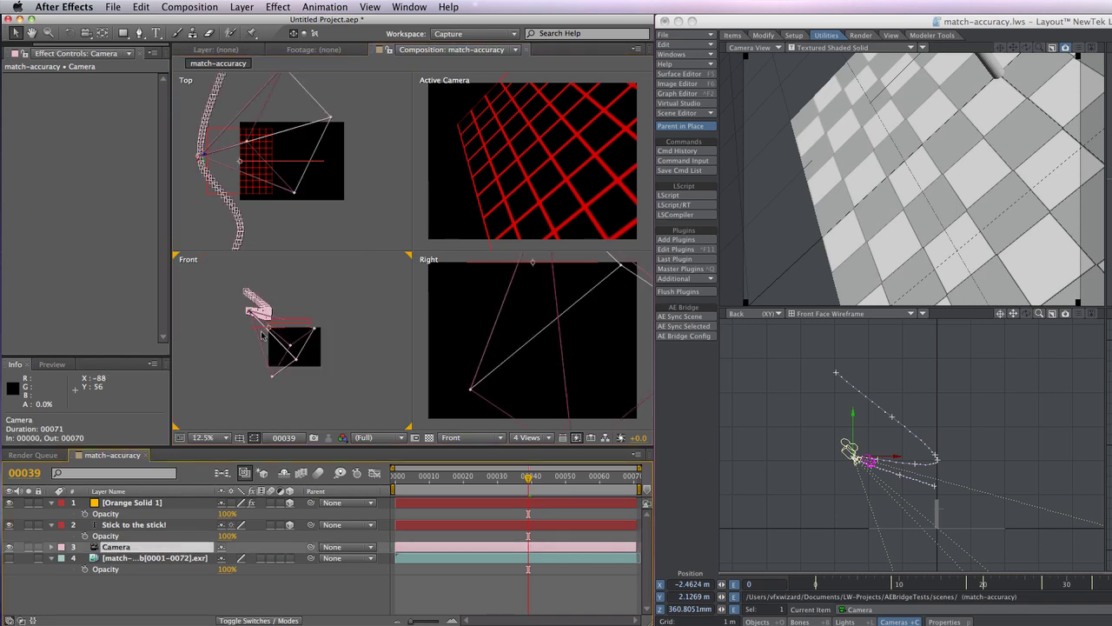
scroll(252, 323, up, 6)
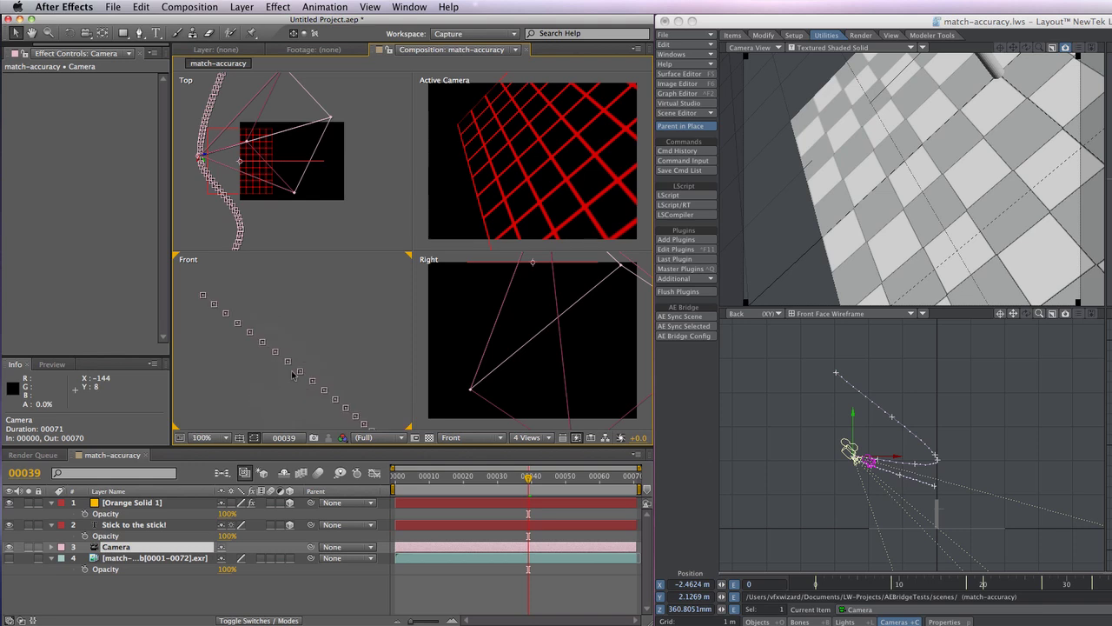
key(h)
scroll(292, 372, down, 4)
scroll(292, 372, up, 2)
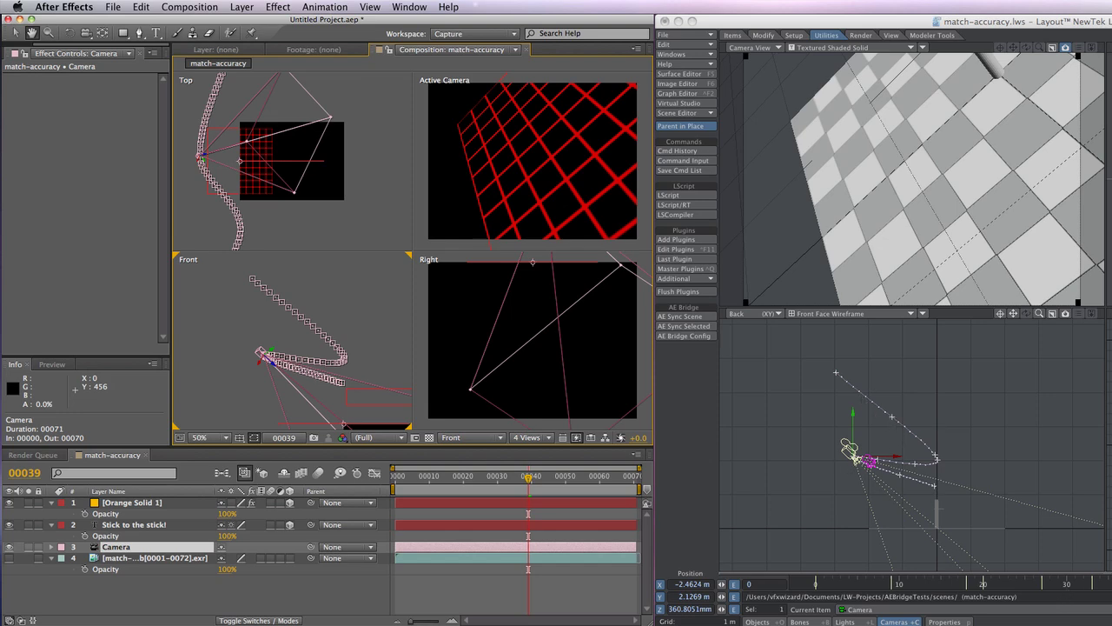
At LightWave frame 12, move the camera to about X 371 mm, Y 4.7 m and sync it to After Effects.
click(1061, 604)
drag(851, 447, 950, 365)
click(695, 326)
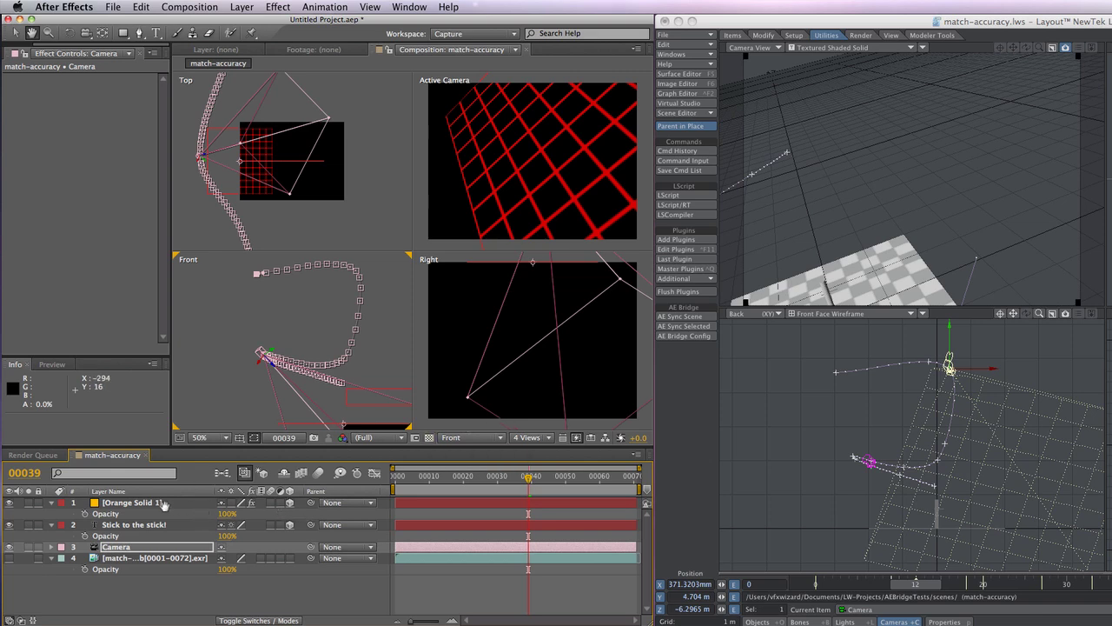
Move LightWave's "Stick to the stick!" object to about X 2.2 m, Y 3.08 m at frame 12, sync it, and expand its After Effects layer properties.
click(769, 622)
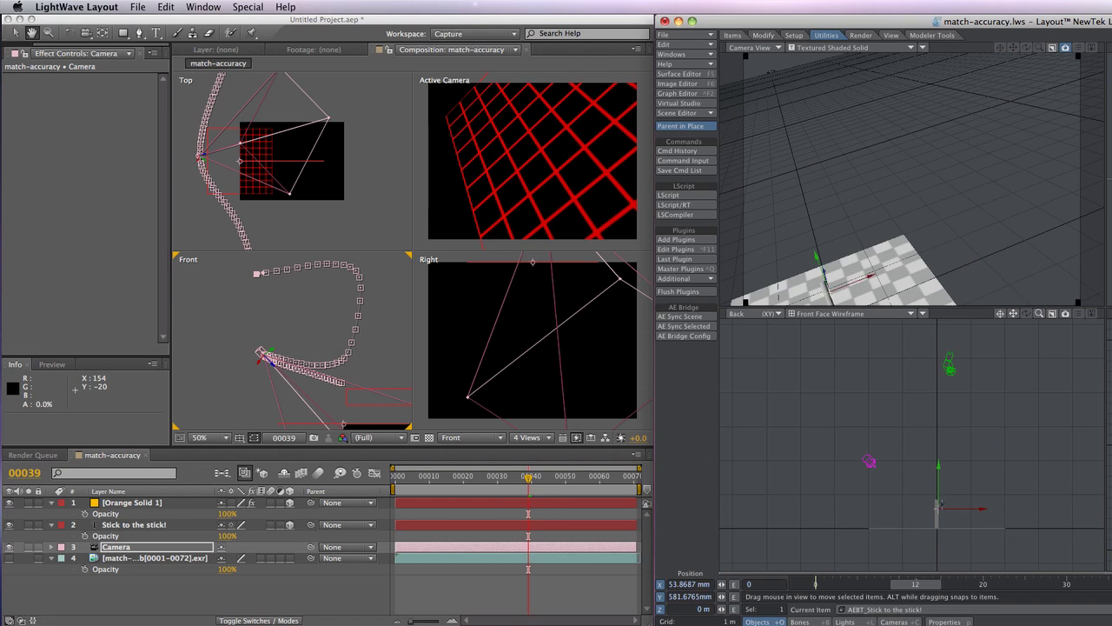
drag(950, 492, 1009, 425)
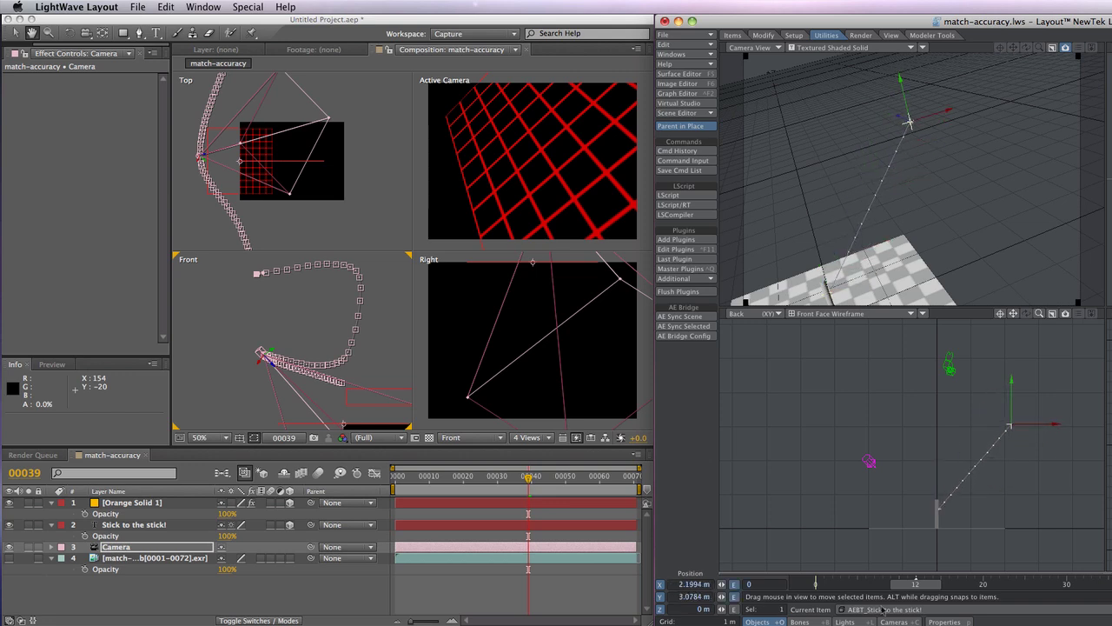
click(708, 329)
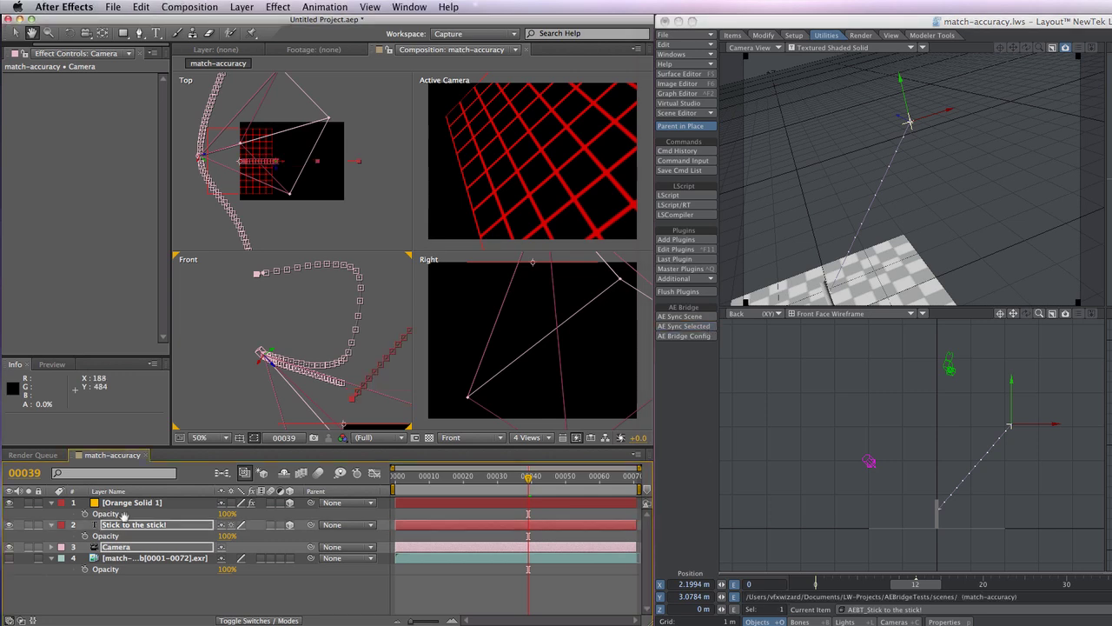
key(v)
click(50, 525)
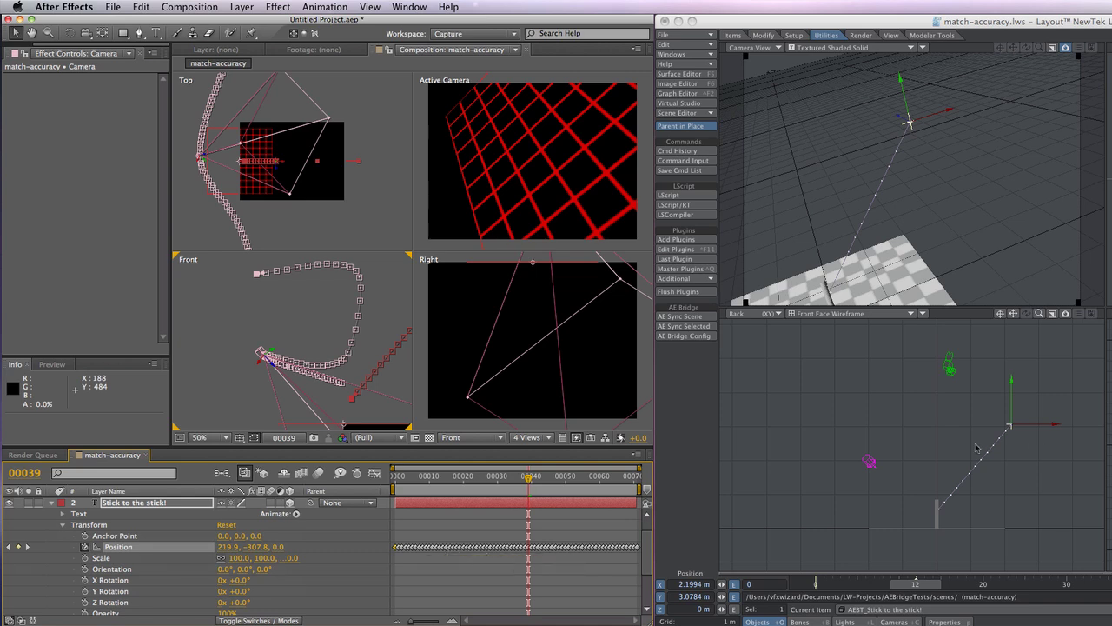
At LightWave frame 6, move the "Stick to the stick!" object to about X 1.59 m, Y 1.22 m, open its Motion Options, and sync it.
click(864, 584)
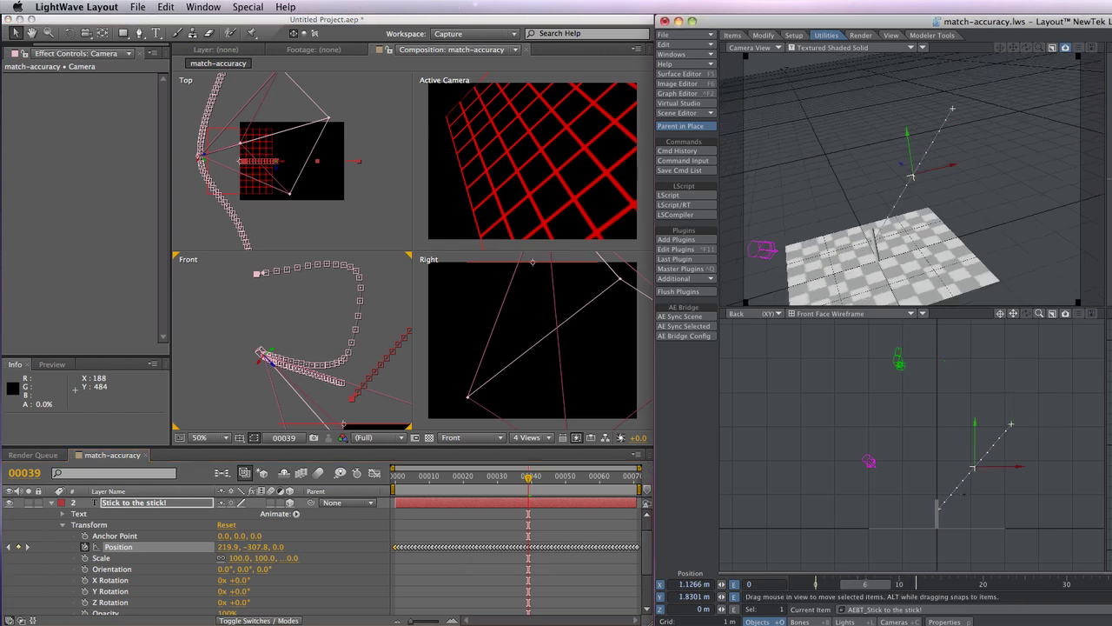
drag(1004, 481, 989, 489)
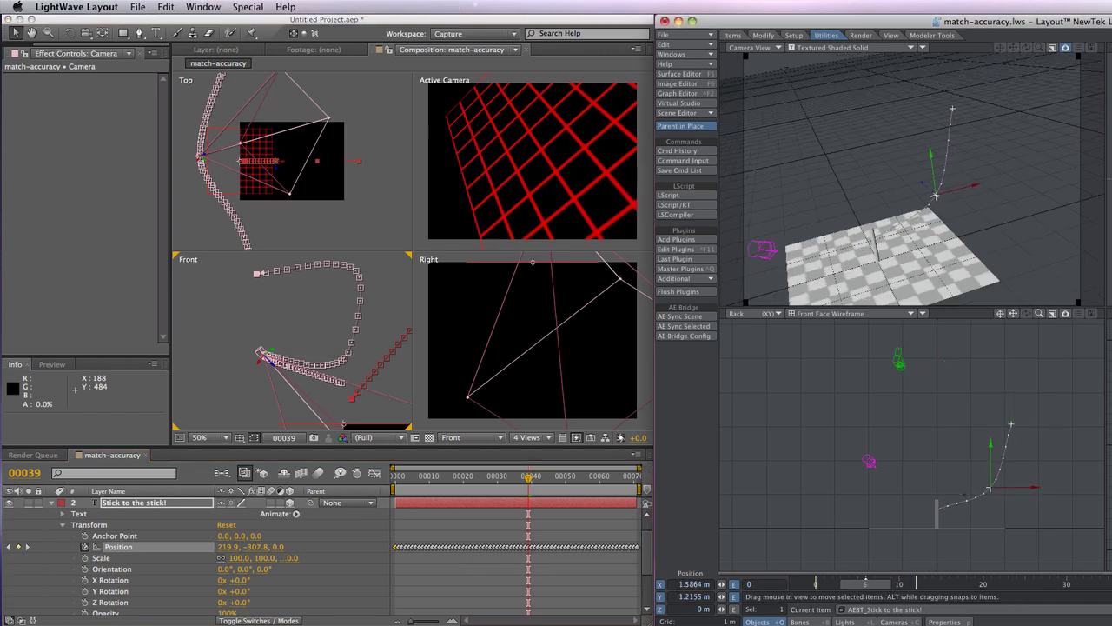
key(m)
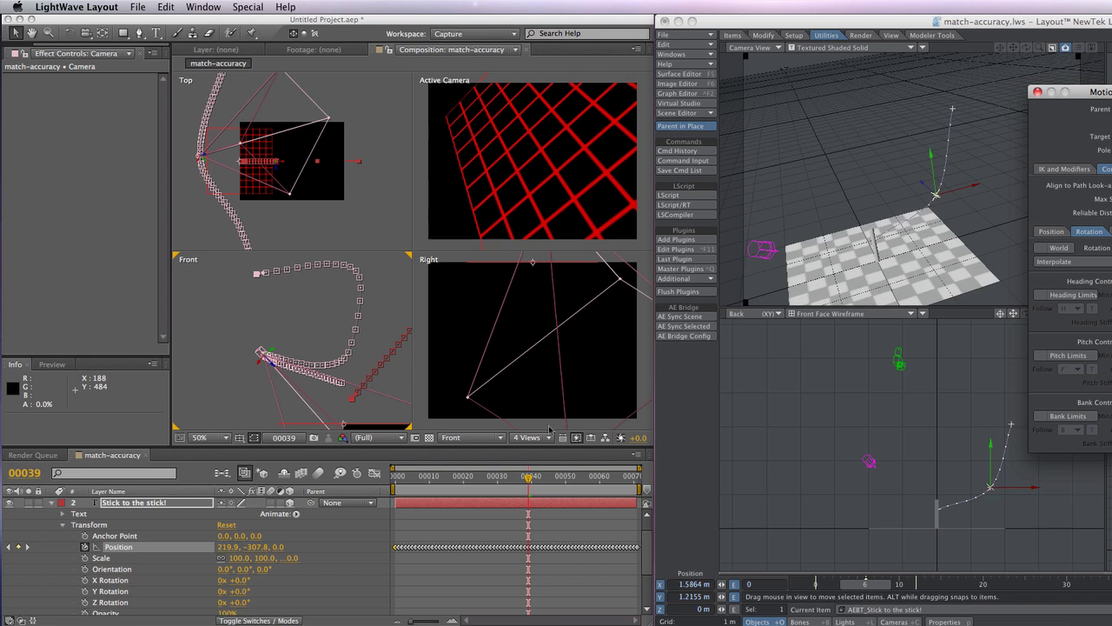
click(686, 326)
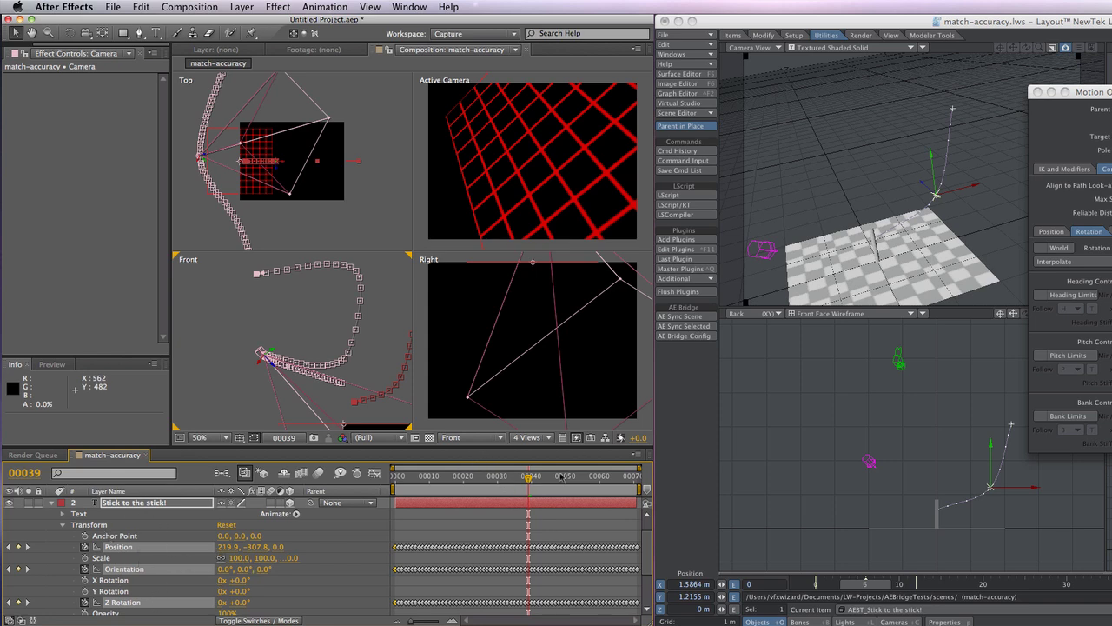
Examine the "Stick to the stick!" layer's orientation along its path in the Front view at frames 17 and 20, and show LightWave frame 21.
drag(502, 477, 453, 477)
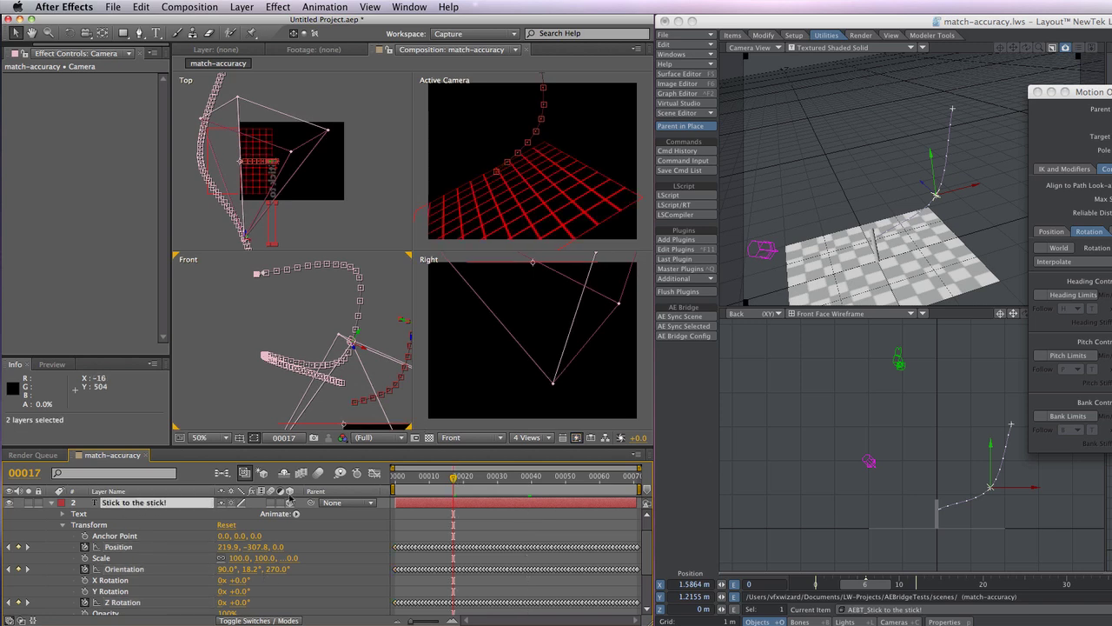
key(space)
drag(373, 367, 291, 344)
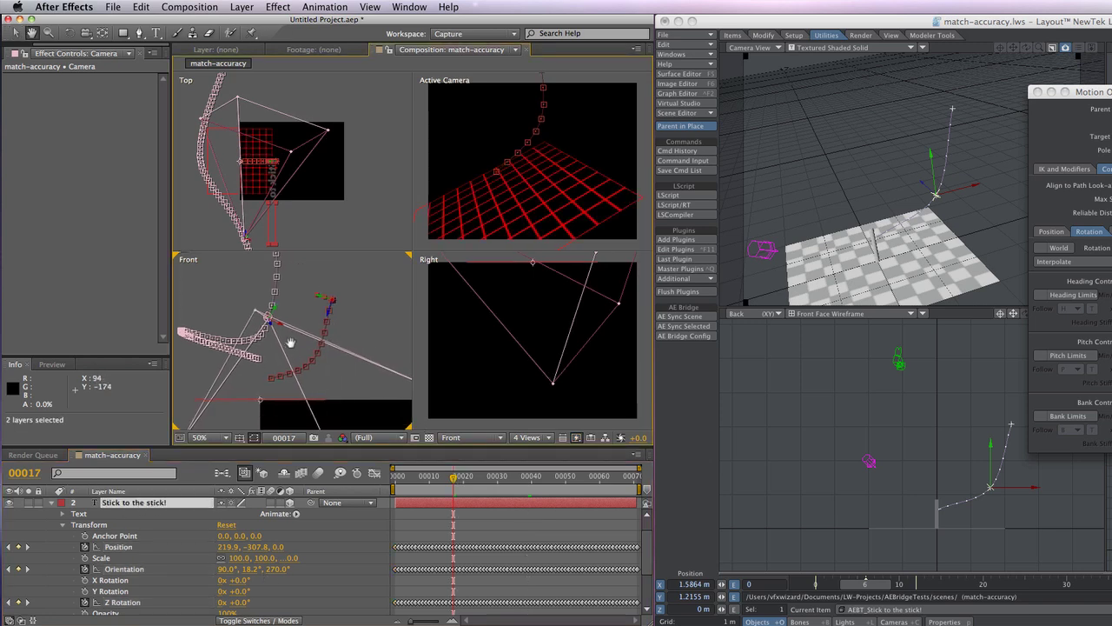
scroll(342, 311, up, 1)
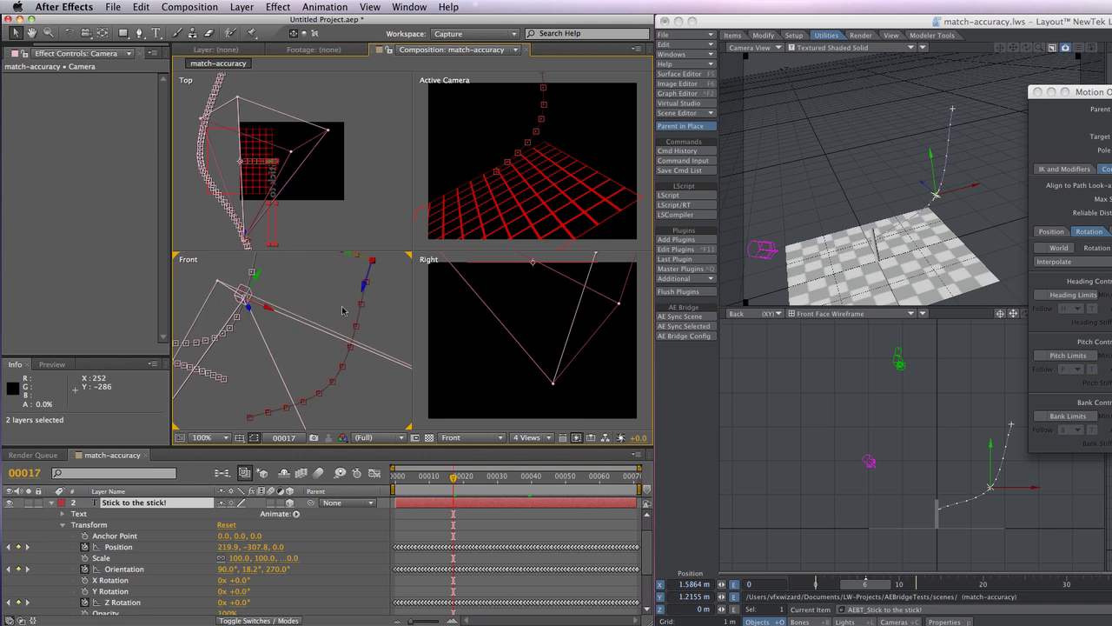
drag(333, 318, 324, 336)
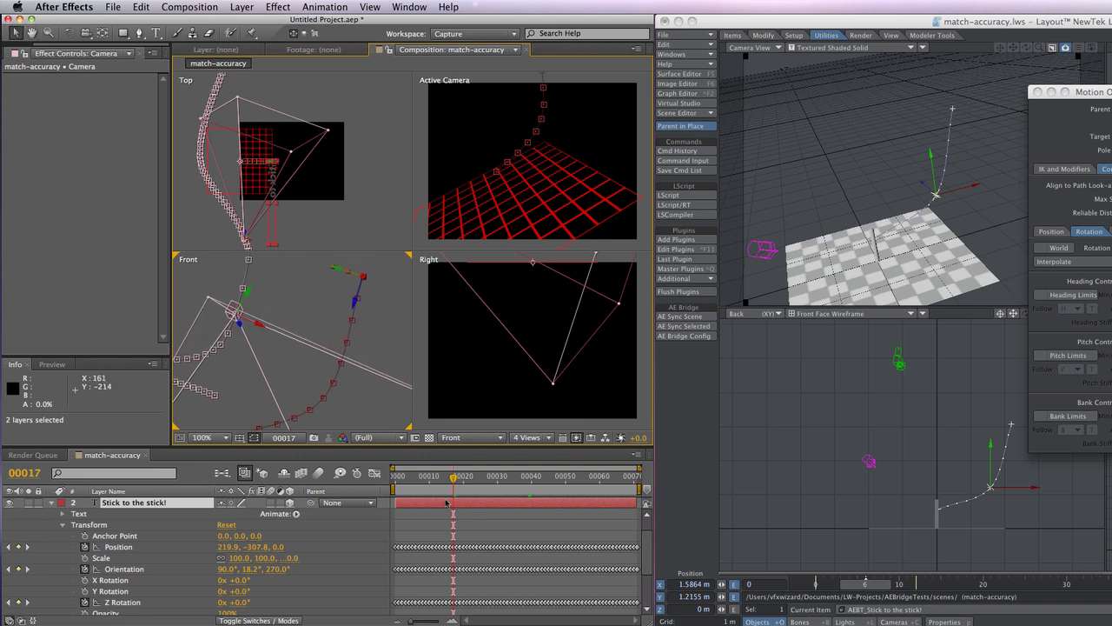
mouse_move(453, 477)
mouse_down()
mouse_move(397, 479)
mouse_move(464, 493)
mouse_up()
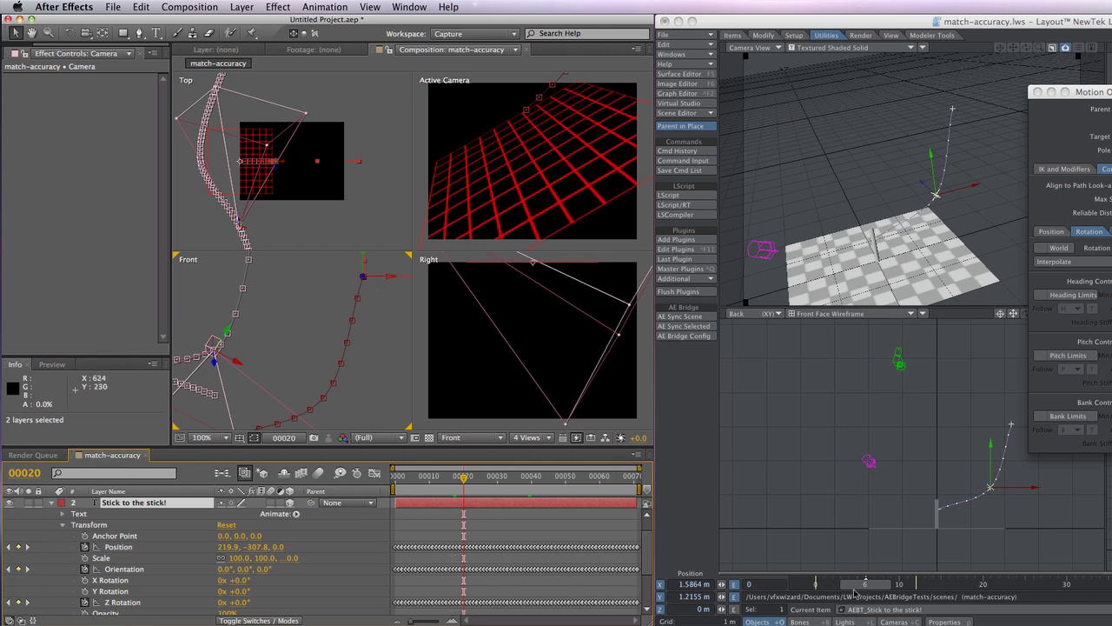
drag(863, 588, 990, 584)
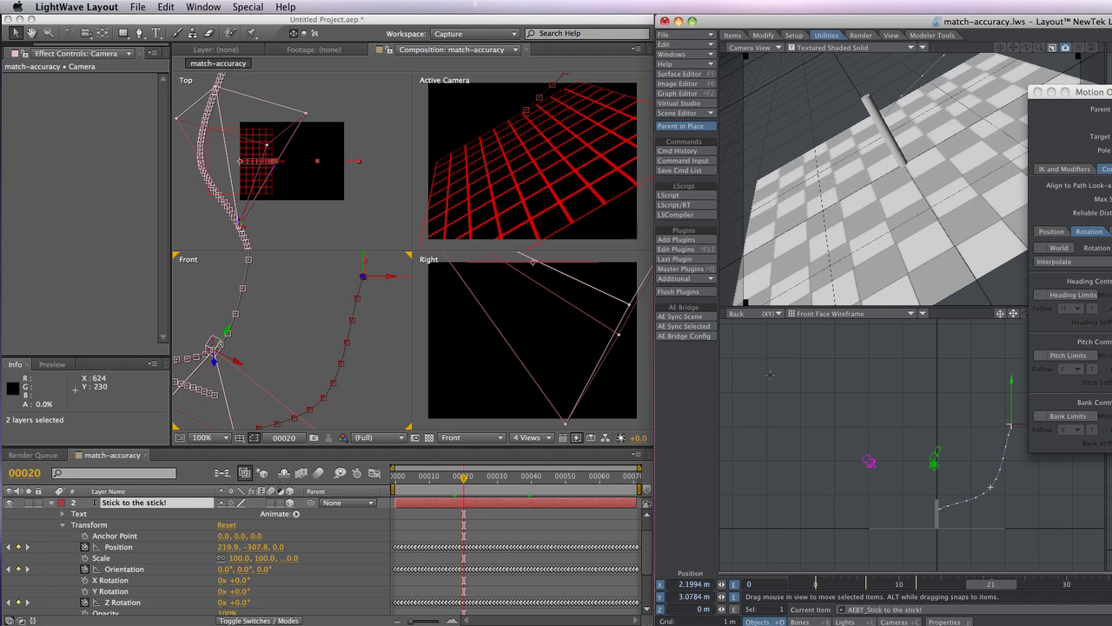
Collapse the "Stick to the stick!" and Orange Solid 1 layer properties, and sync LightWave's light to the After Effects composition.
click(59, 508)
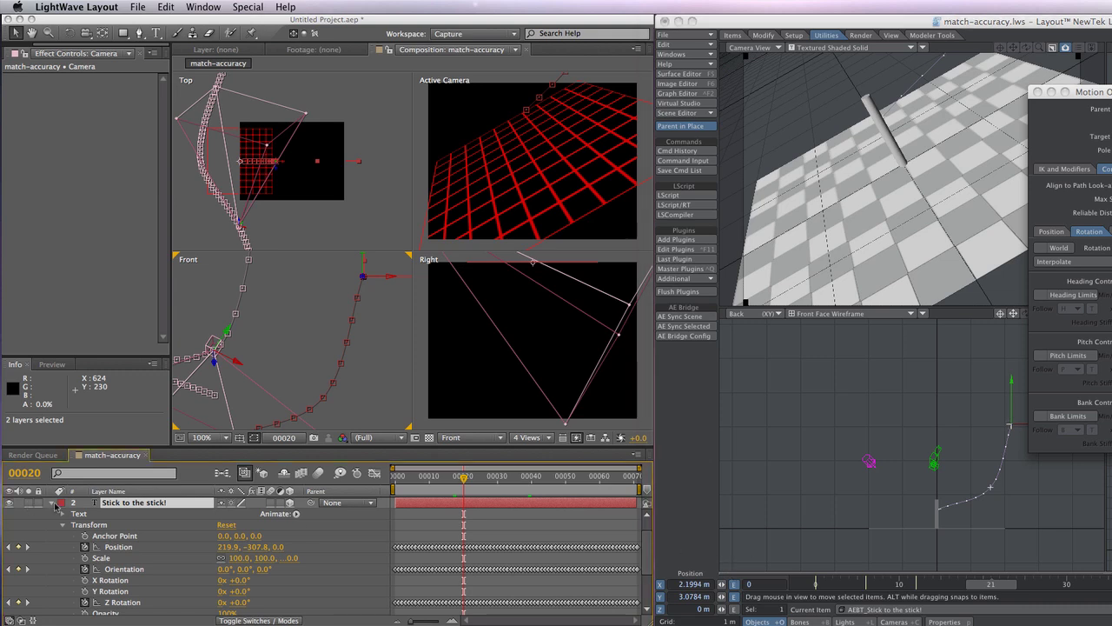
click(50, 503)
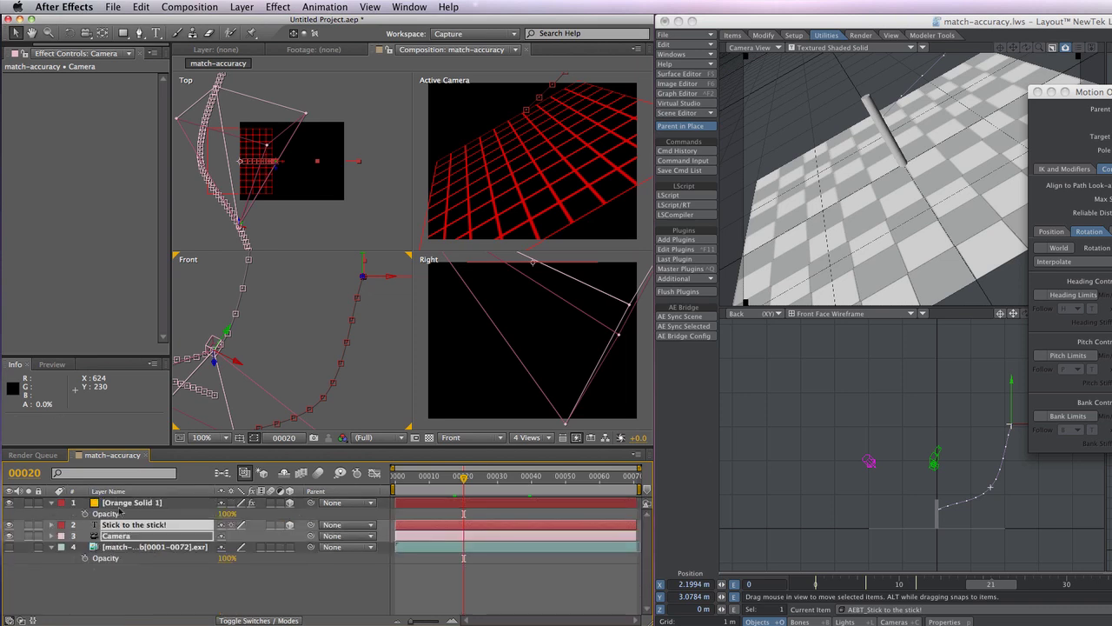
click(51, 503)
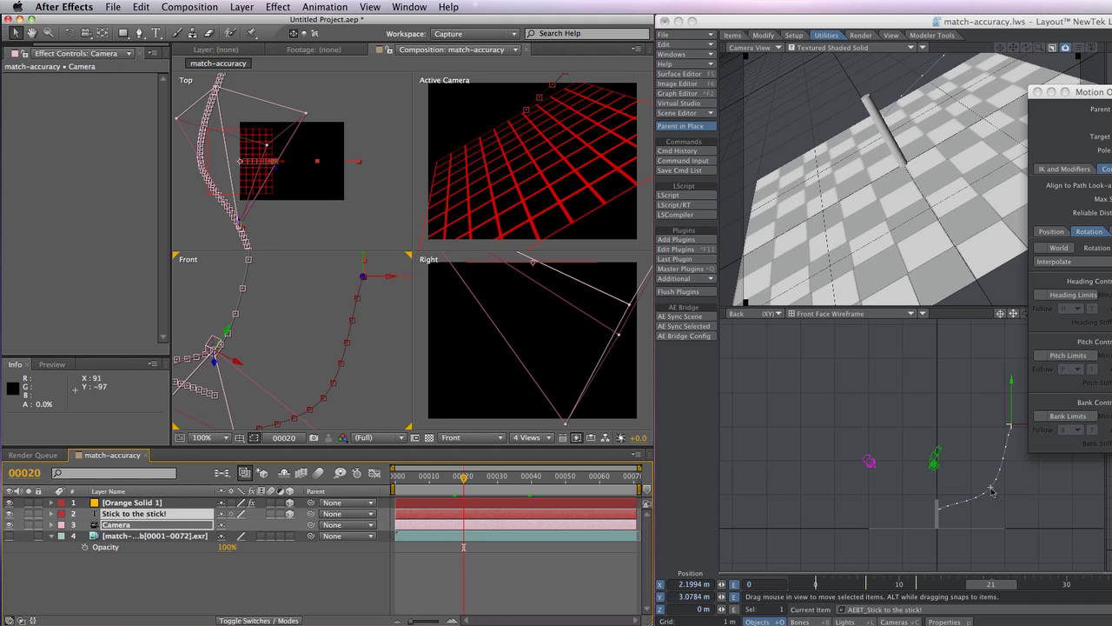
click(870, 461)
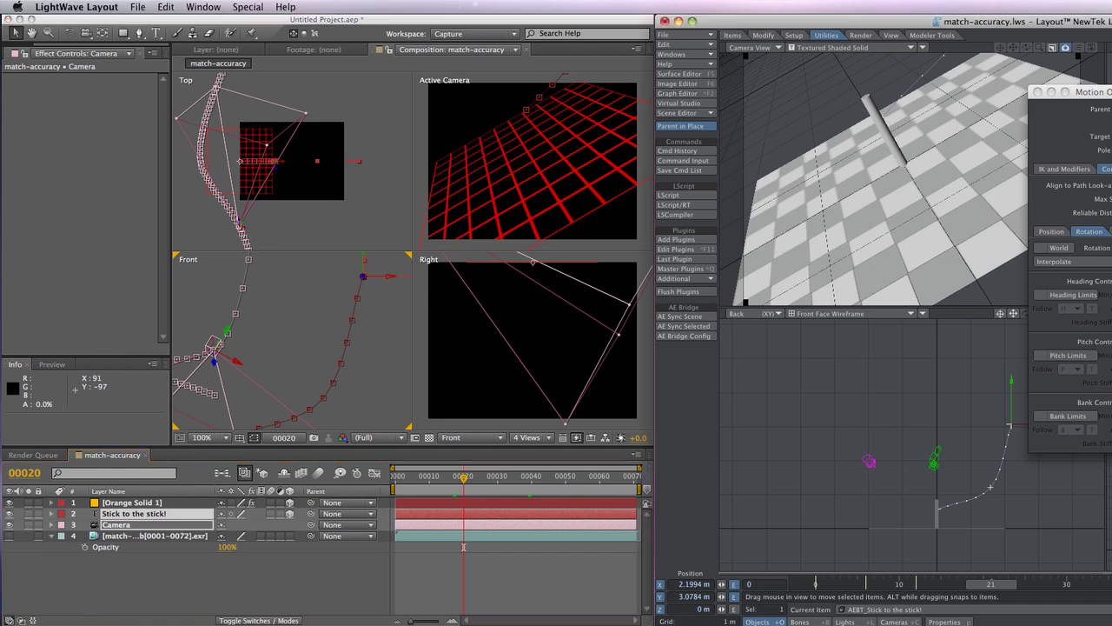
click(683, 337)
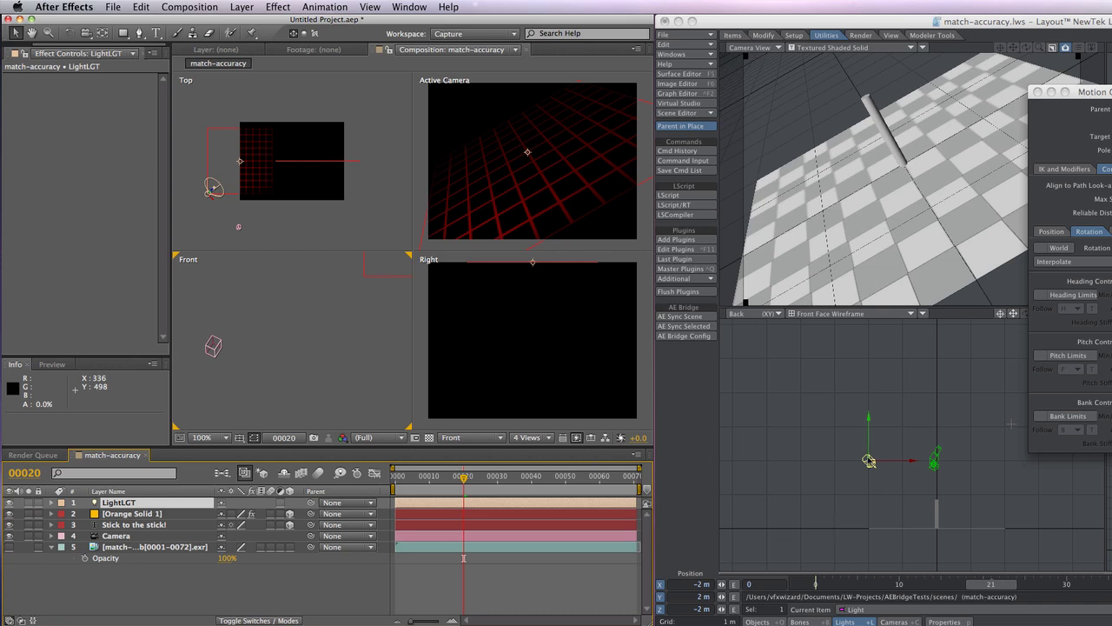
Review the AE Bridge configuration options, dismiss them without changes, and close LightWave's Motion Options.
click(696, 338)
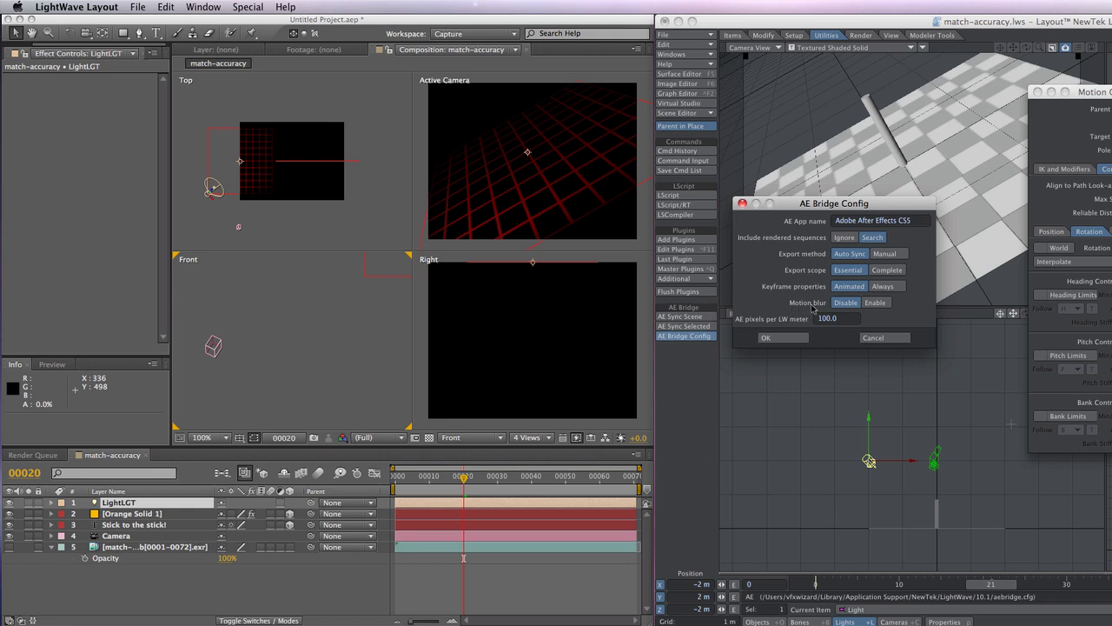
click(873, 338)
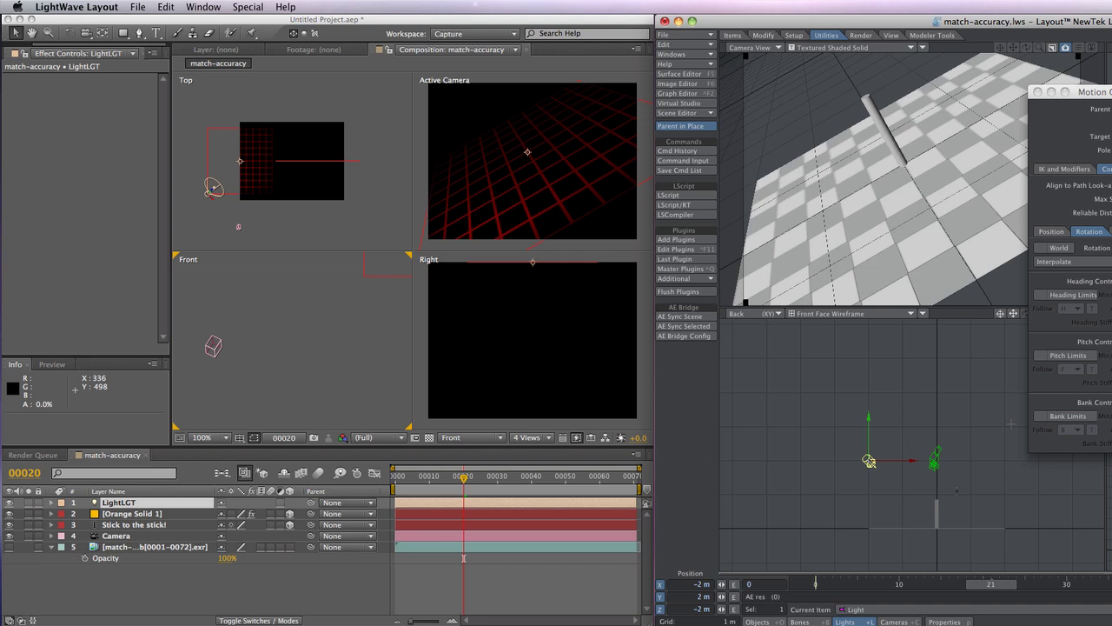
click(1038, 91)
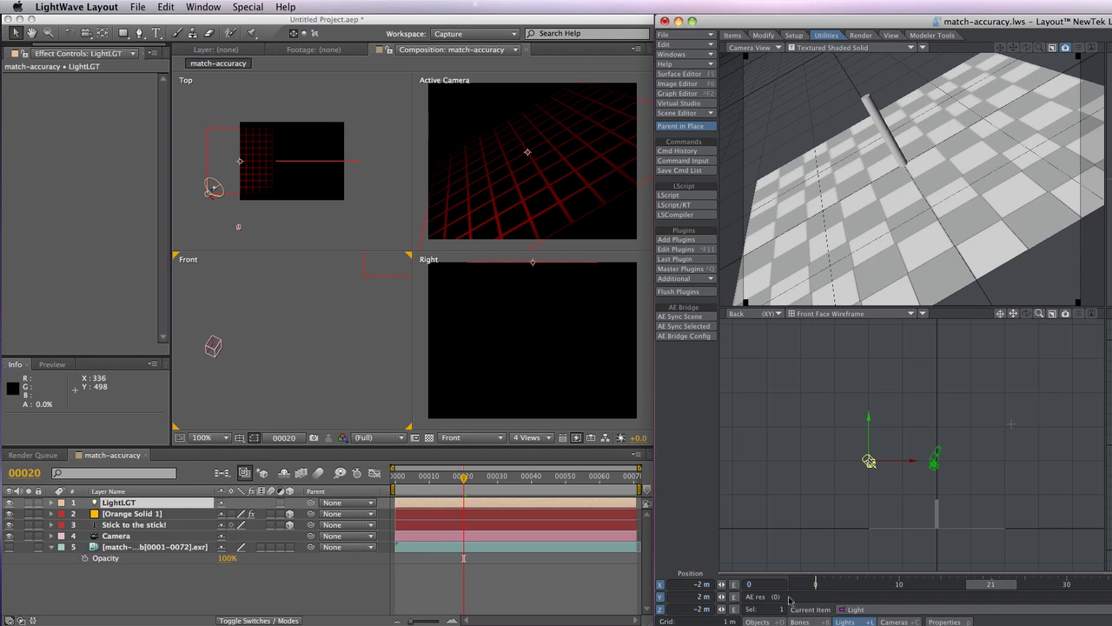
Select LightWave's "Stick to the stick!" object and reveal the keyframed properties of its matching After Effects layer.
click(757, 622)
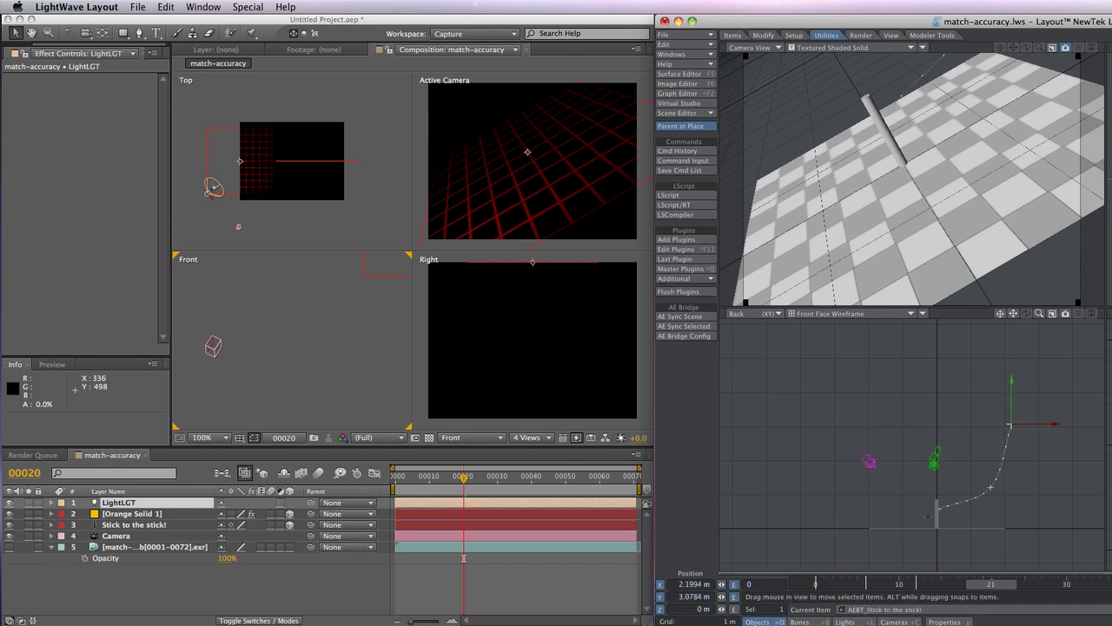
click(148, 525)
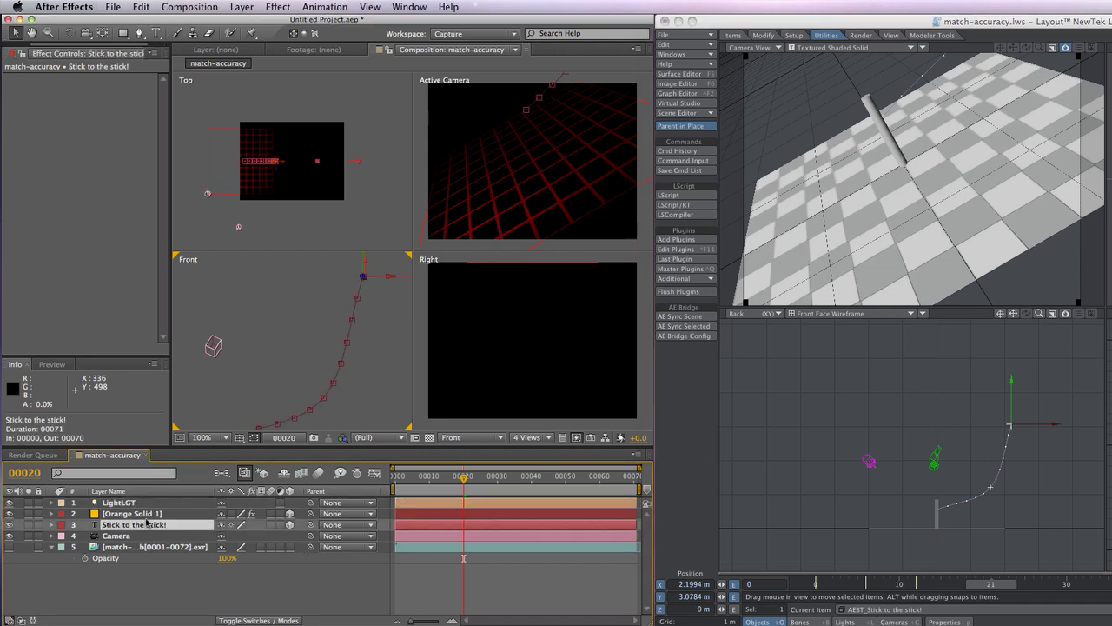
key(u)
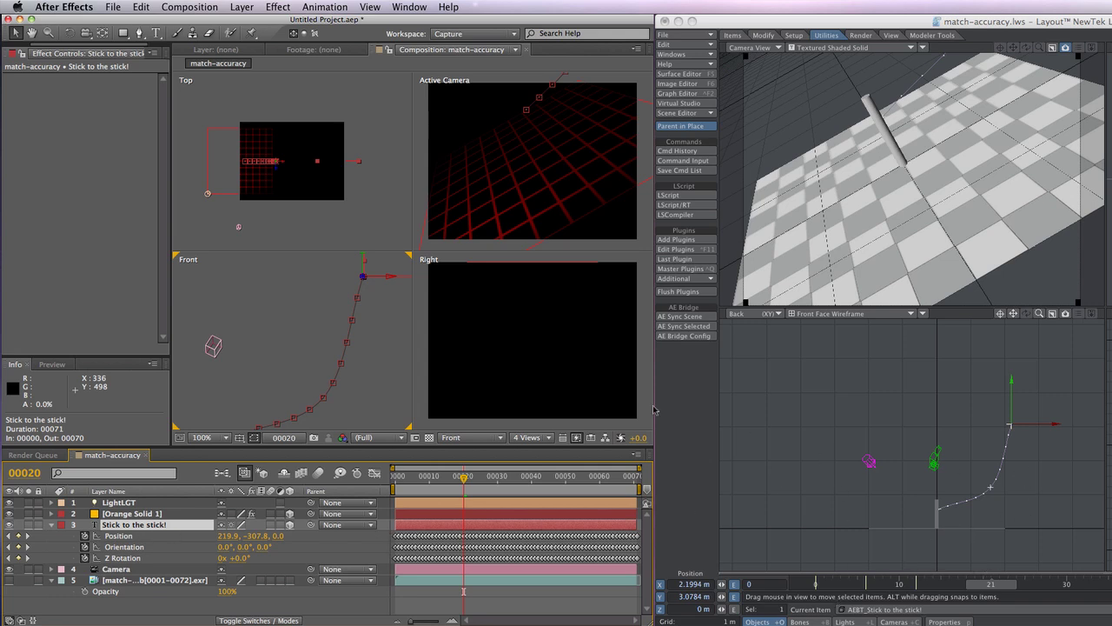
Open and close the Motion Options of LightWave's "Stick to the stick!" object, and sync only that object to After Effects.
click(692, 420)
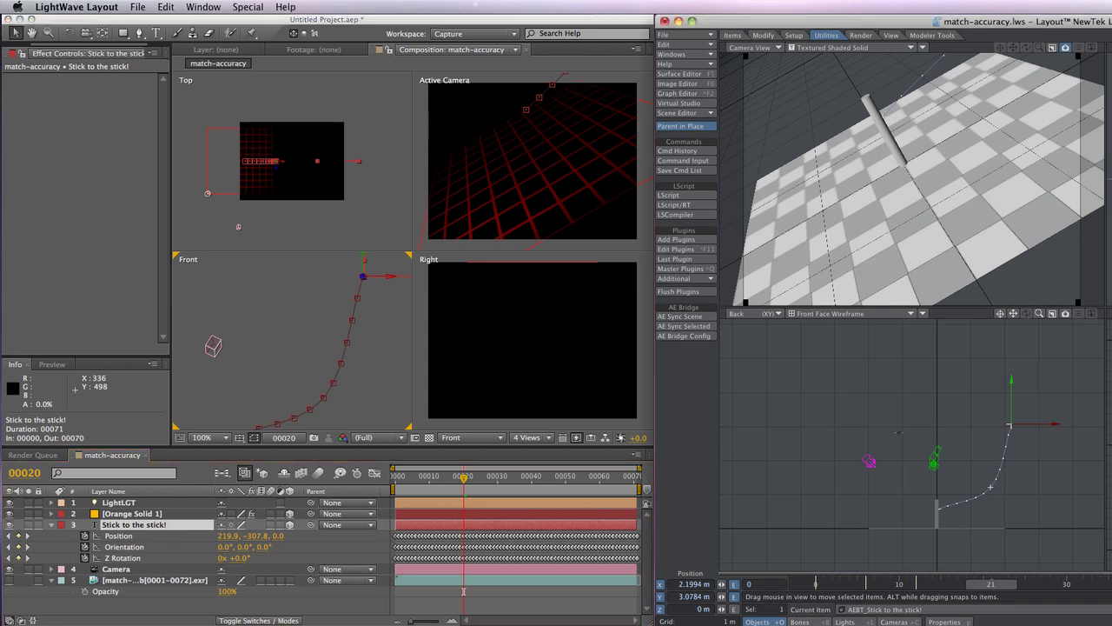
key(m)
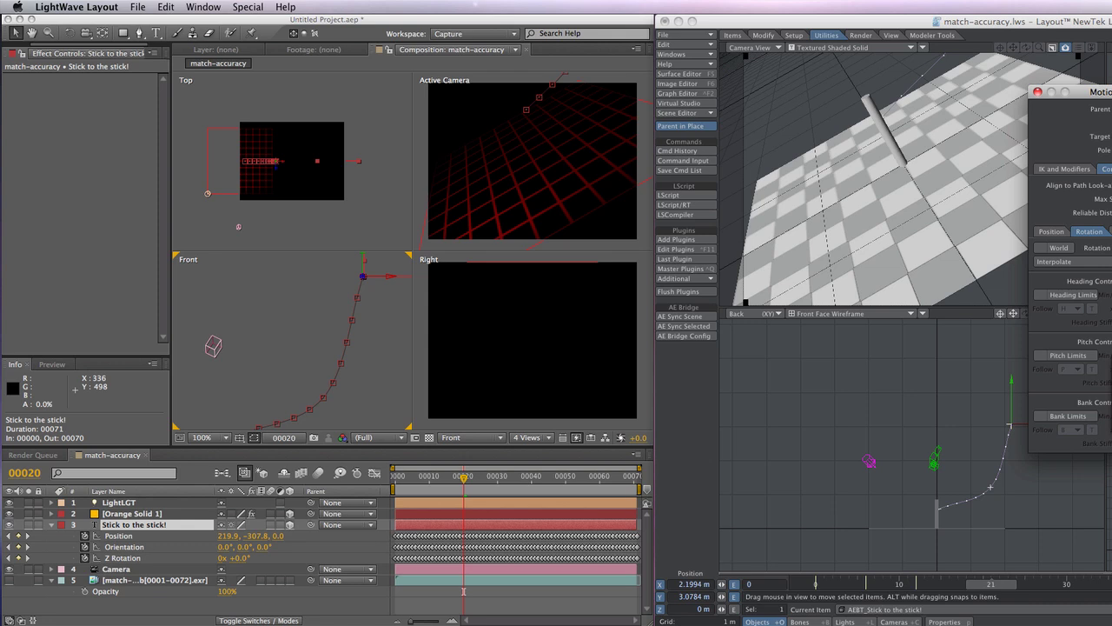
click(1037, 91)
click(684, 325)
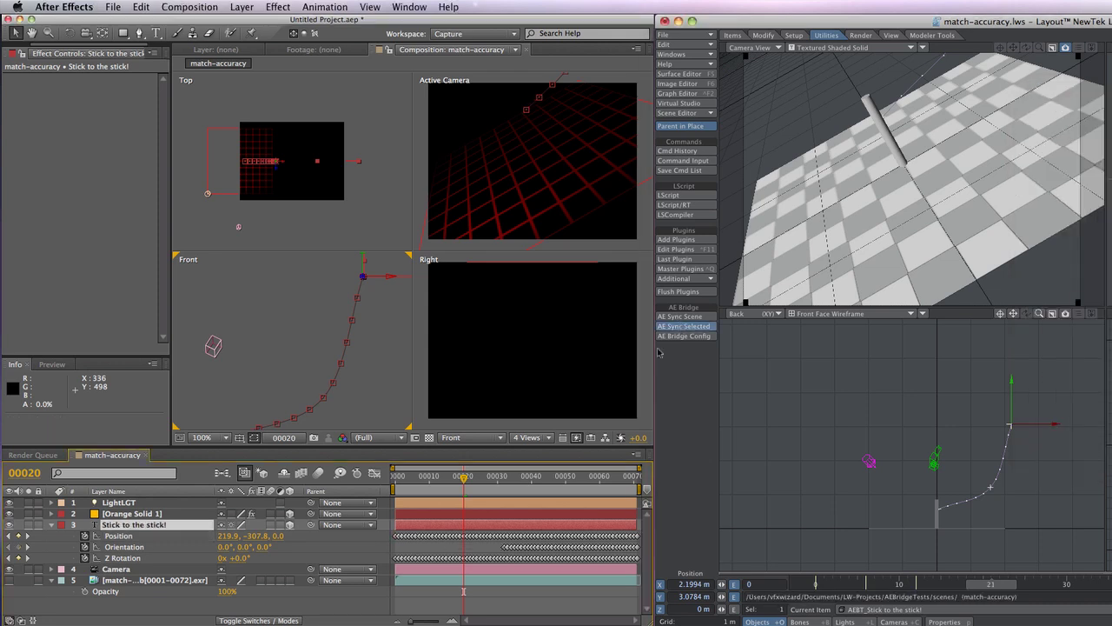